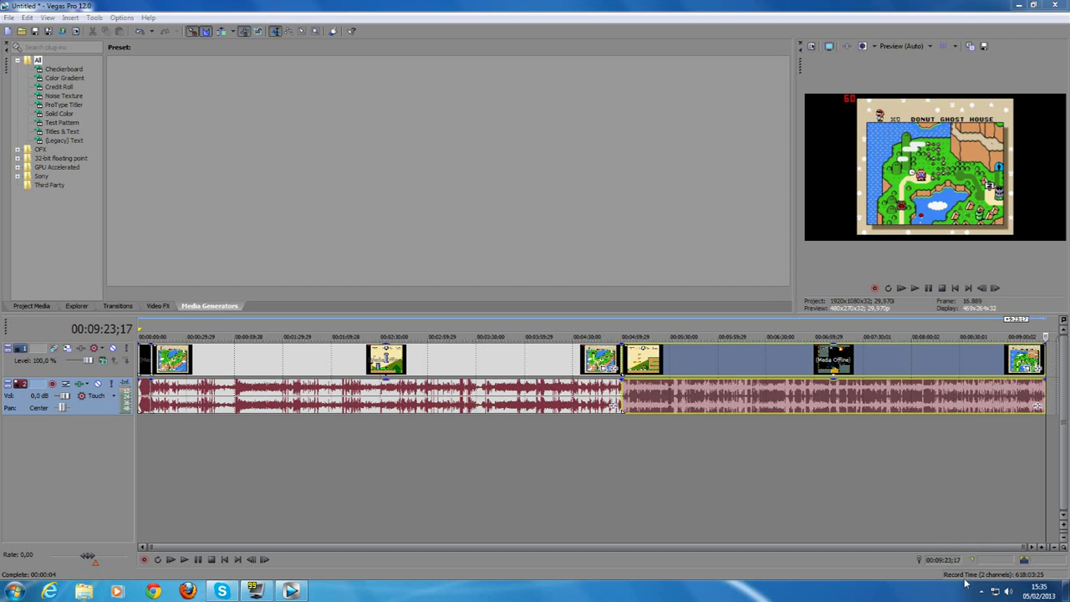
Look over the intro and gameplay clips on the timeline and view the intro clip in full screen.
click(265, 5)
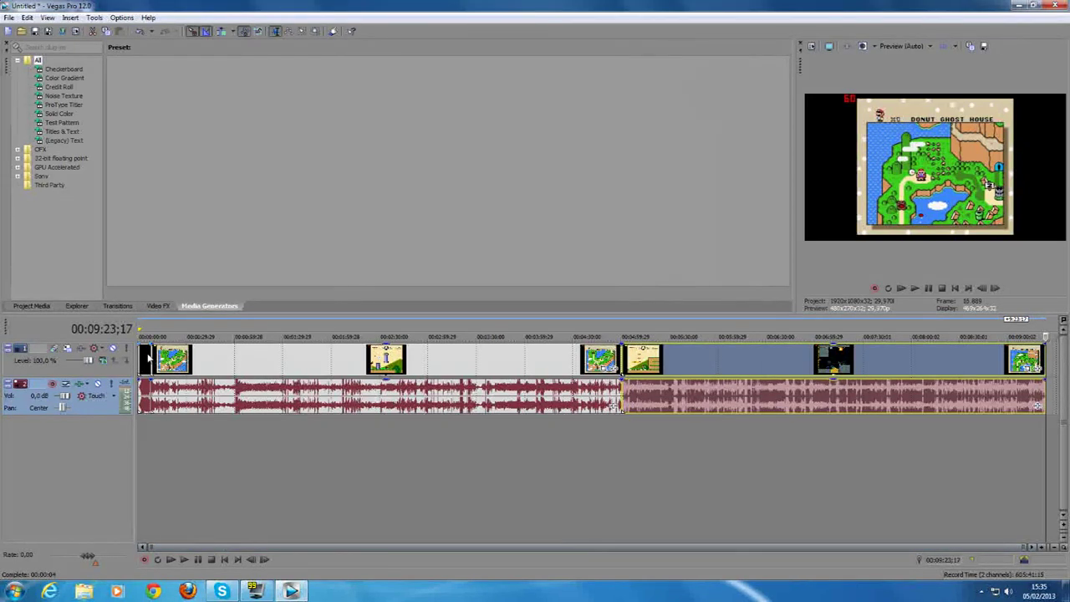
click(874, 374)
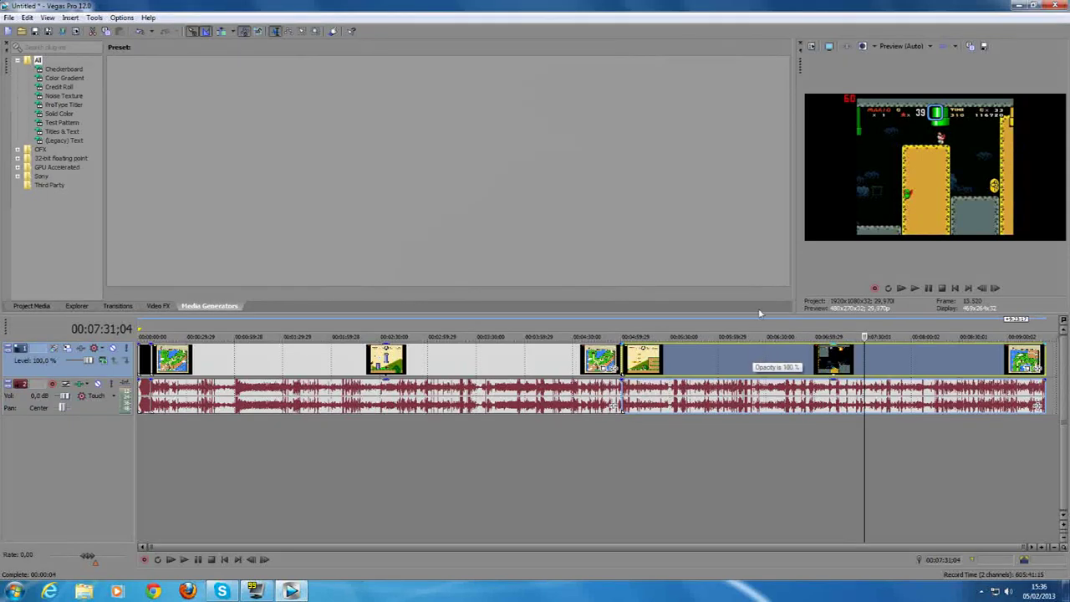
click(491, 368)
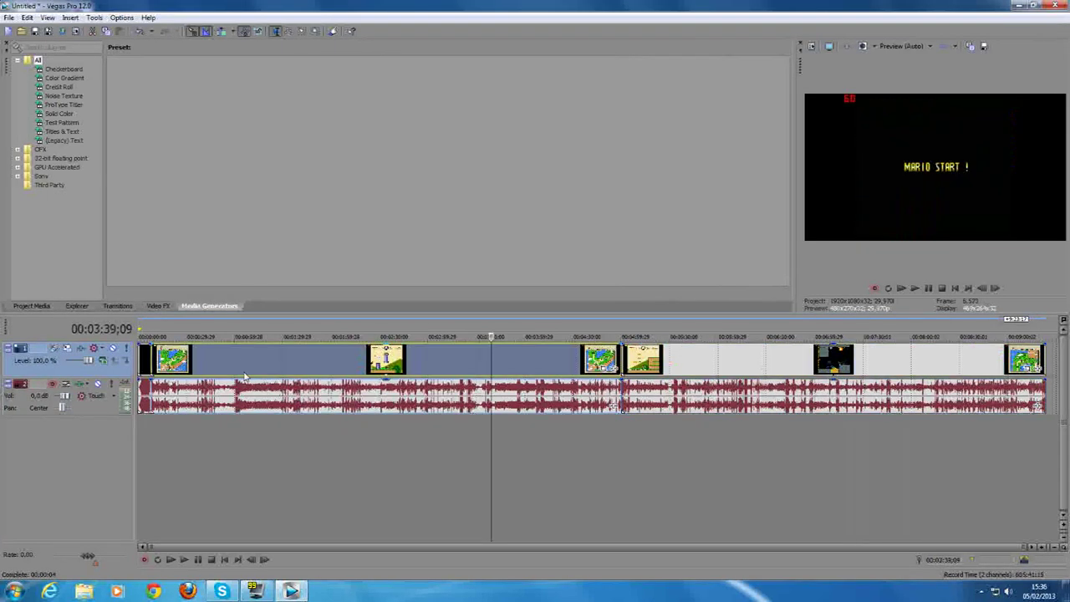
click(146, 355)
click(282, 358)
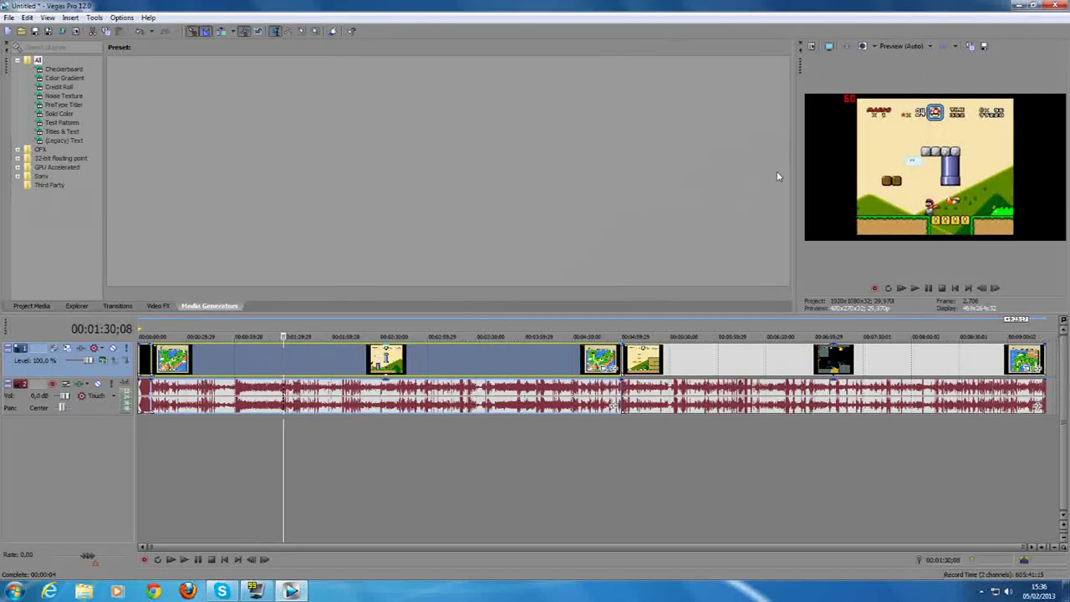
click(144, 357)
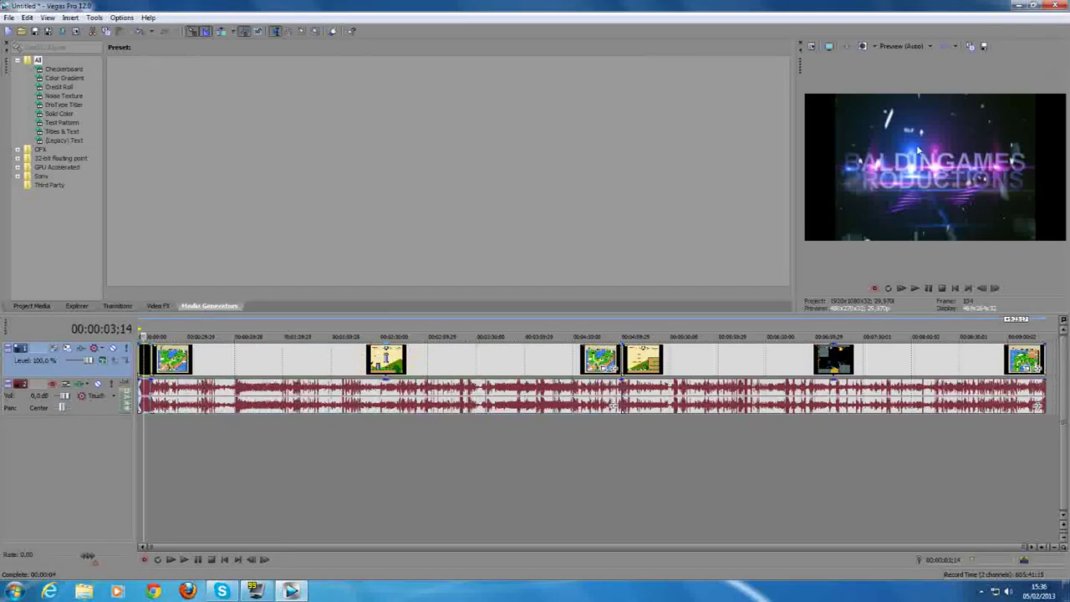
click(834, 46)
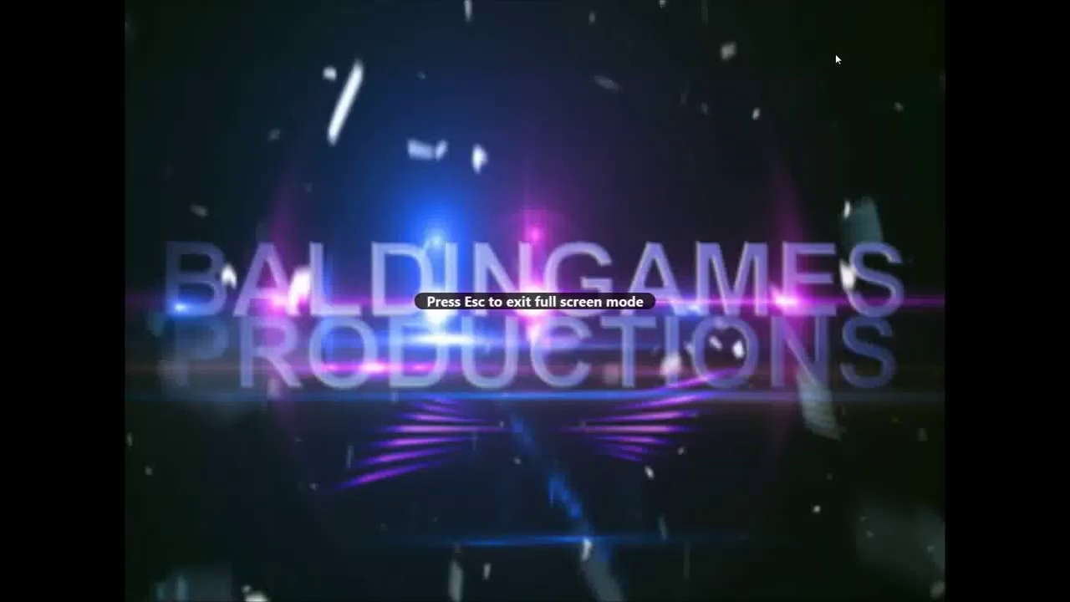
key(Escape)
In the intro clip's properties, disable resampling, enable Reduce interlace flicker and turn off Maintain aspect ratio.
right_click(144, 360)
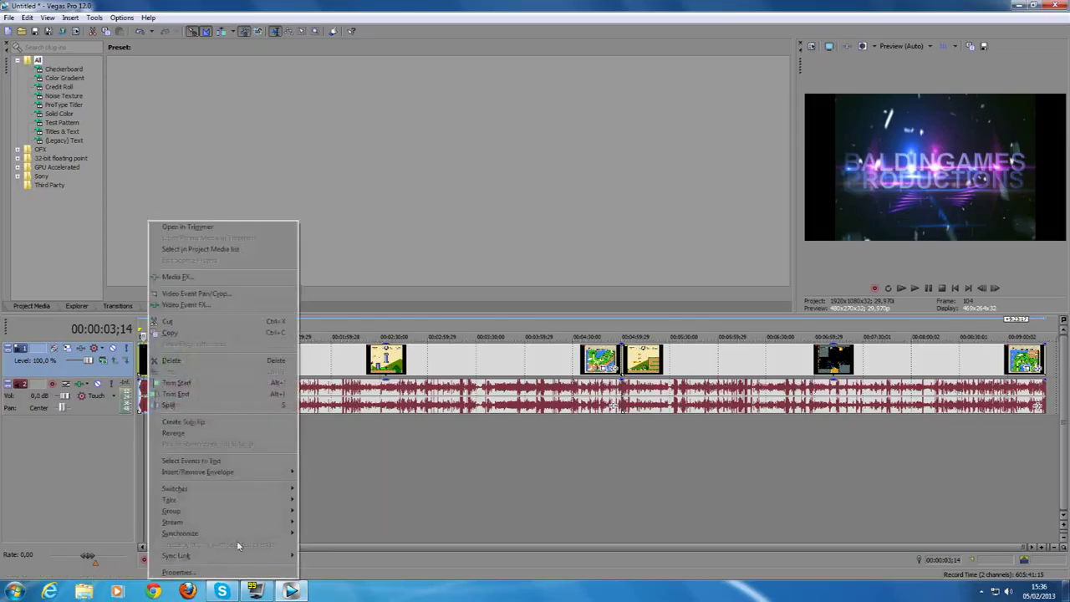
click(236, 573)
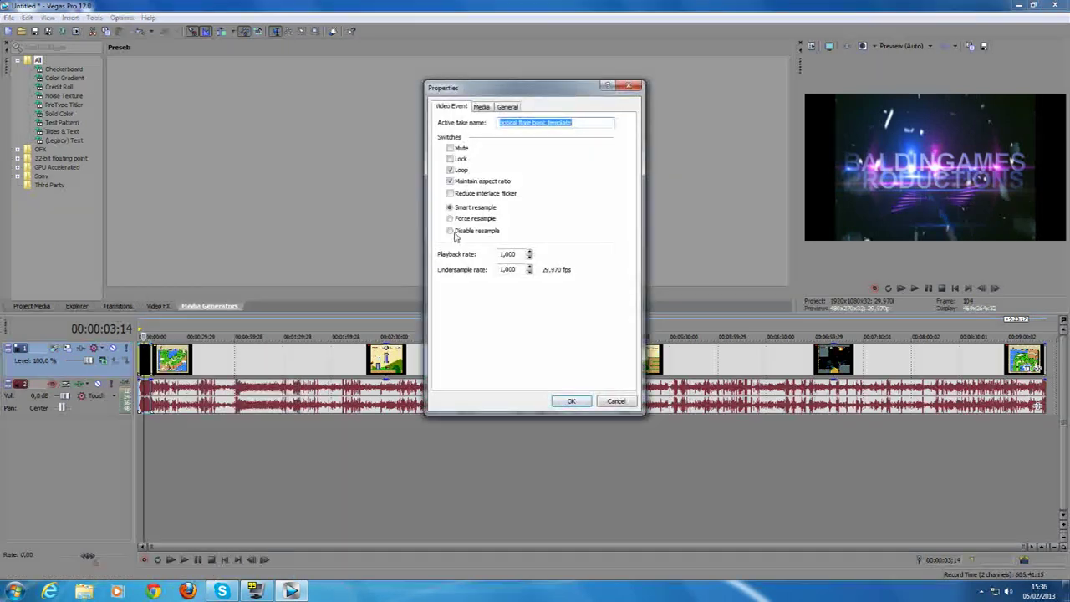
click(450, 232)
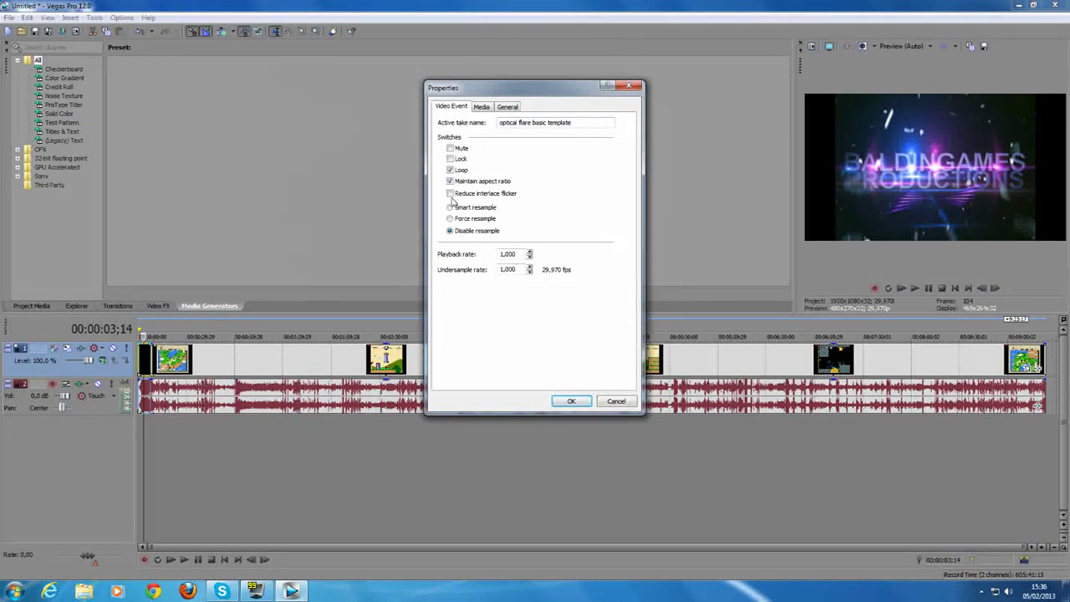
click(450, 194)
click(562, 404)
For the first gameplay clip, set Disable resample, enable Reduce interlace flicker, and turn off Maintain aspect ratio and Loop.
click(418, 363)
right_click(430, 366)
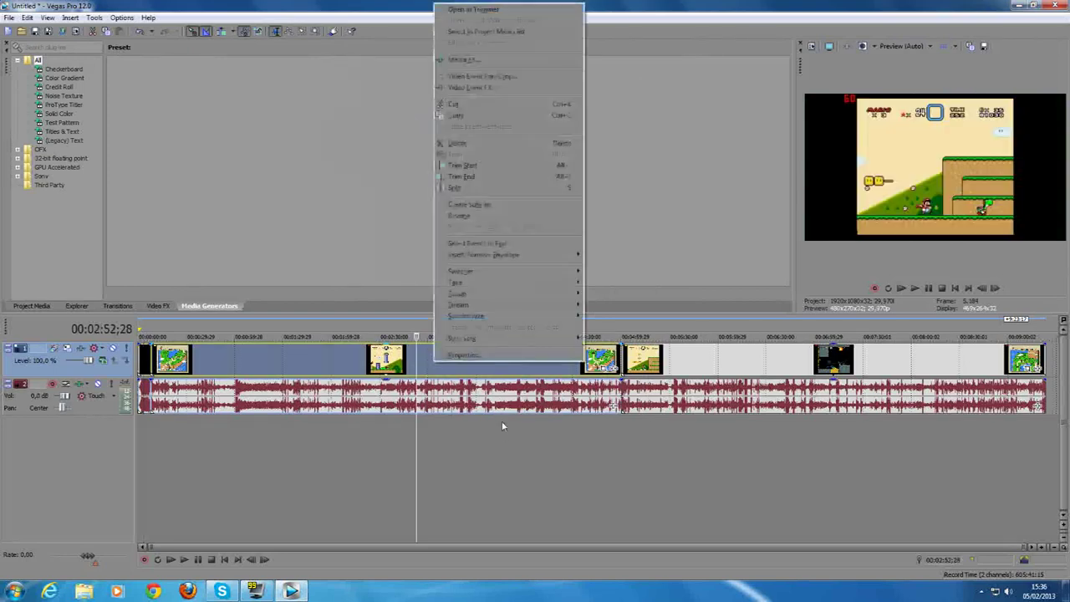
click(487, 352)
click(451, 218)
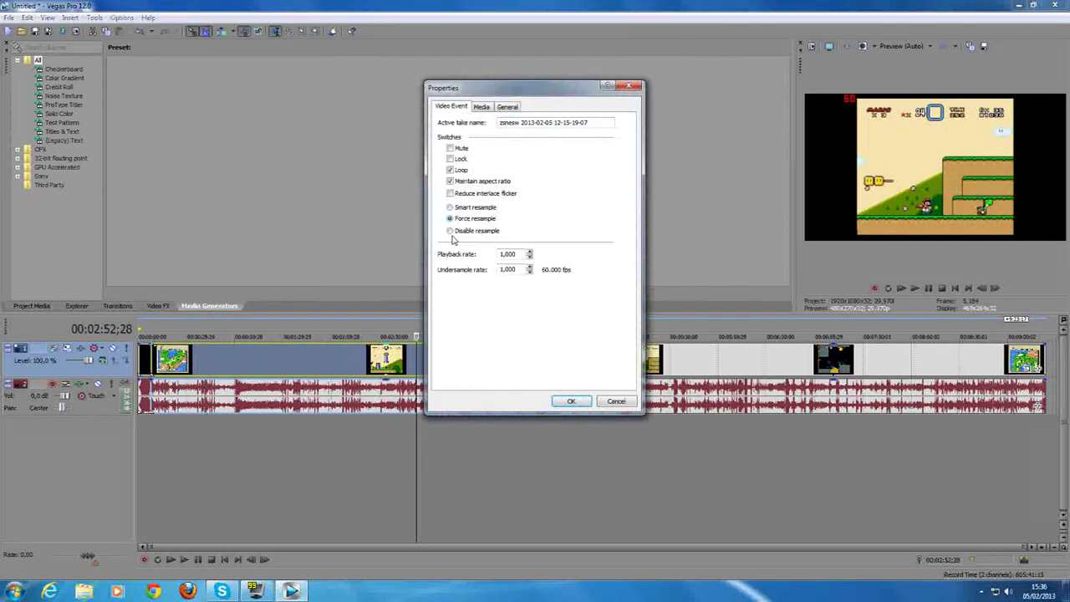
click(450, 181)
click(450, 170)
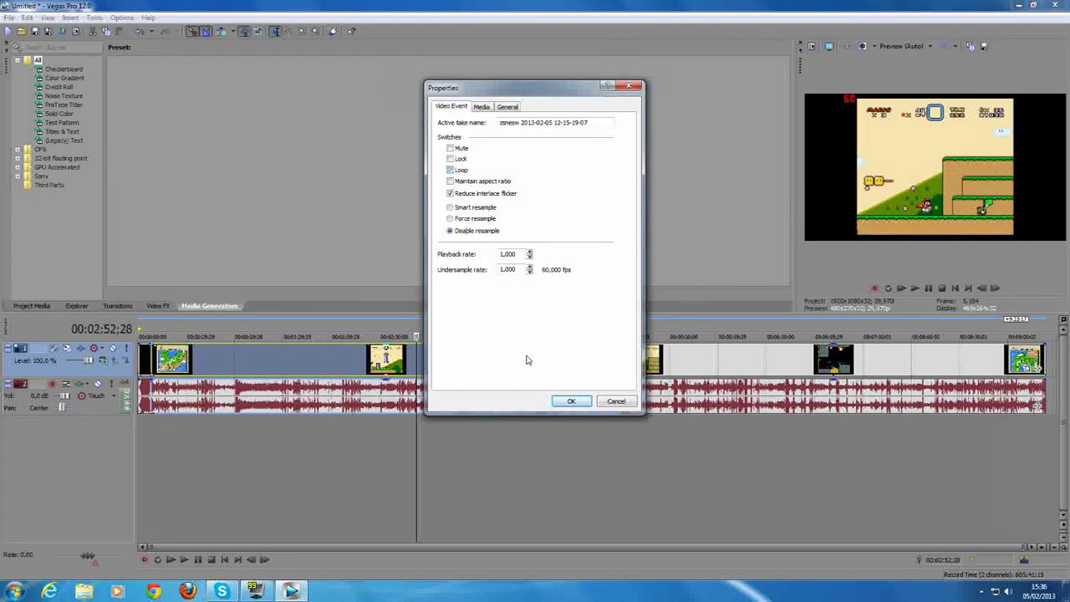
click(569, 401)
For the second gameplay clip, set Disable resample, enable Reduce interlace flicker and turn off Maintain aspect ratio.
click(663, 360)
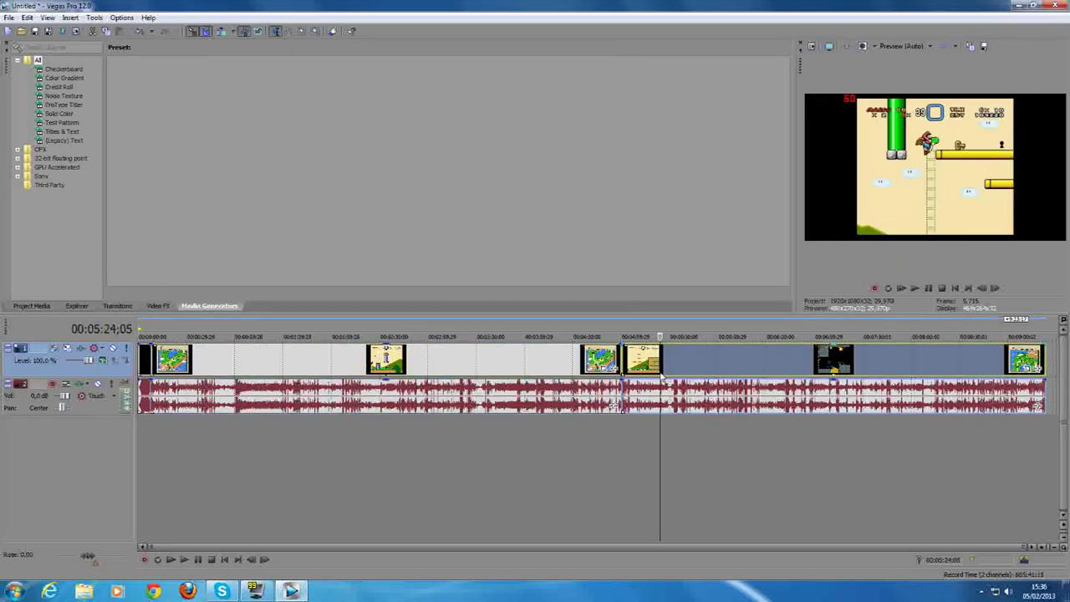
right_click(725, 369)
click(743, 352)
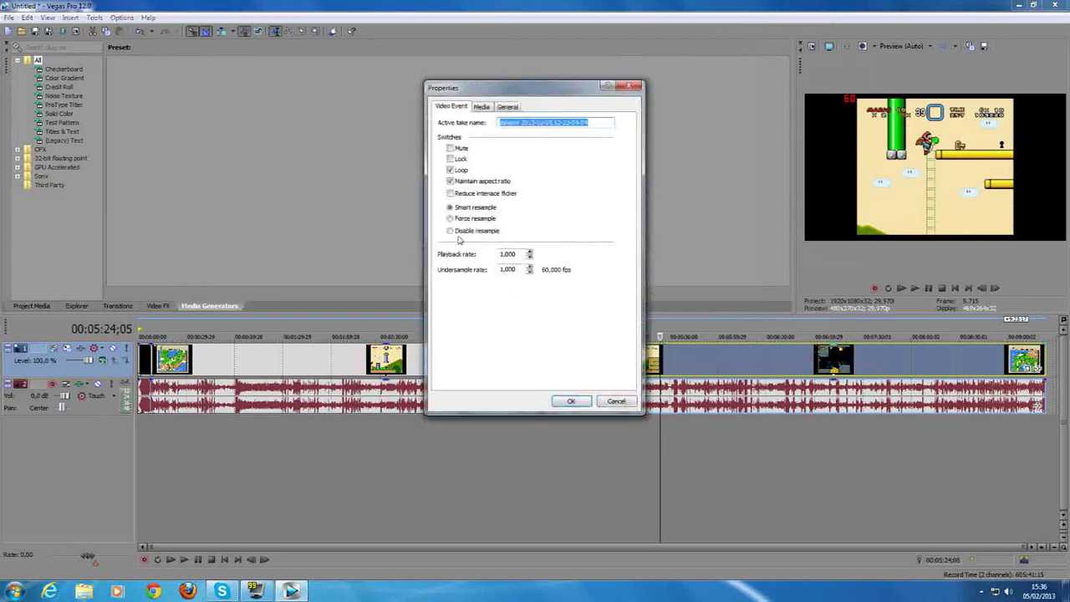
click(453, 237)
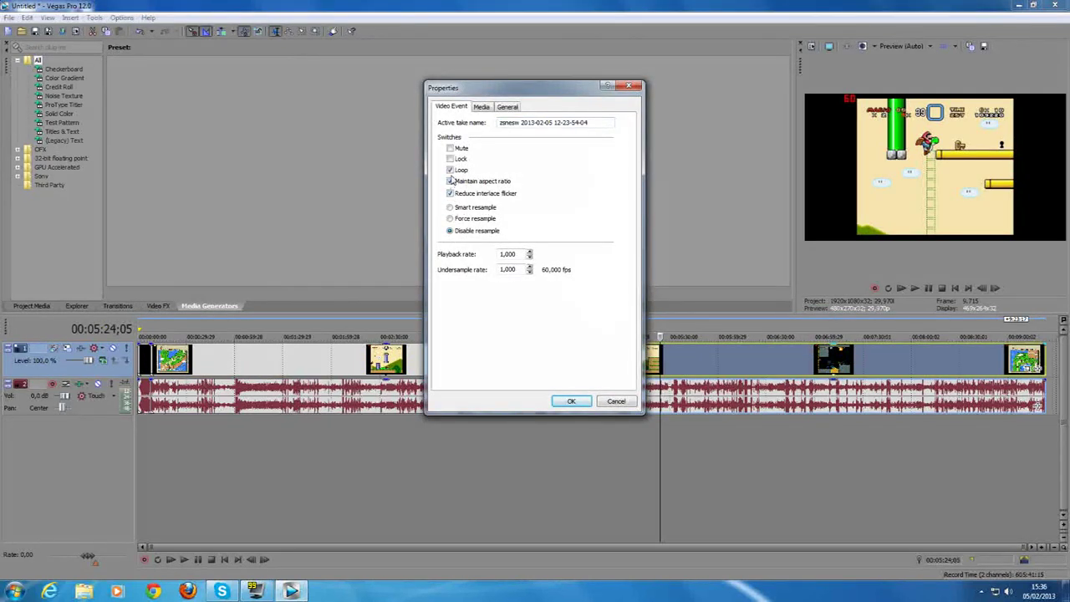
click(572, 402)
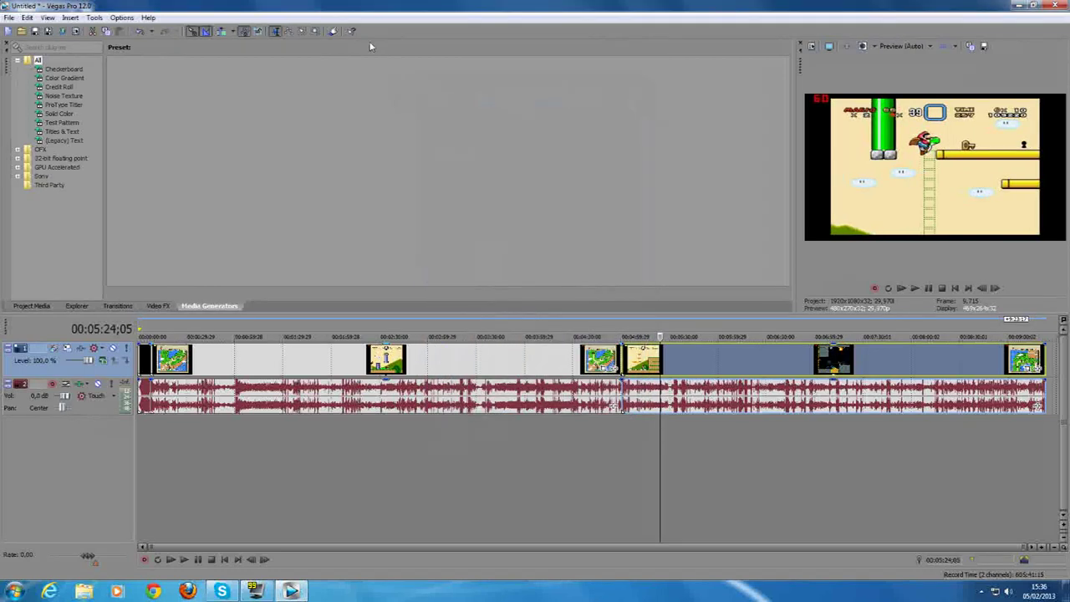
click(151, 306)
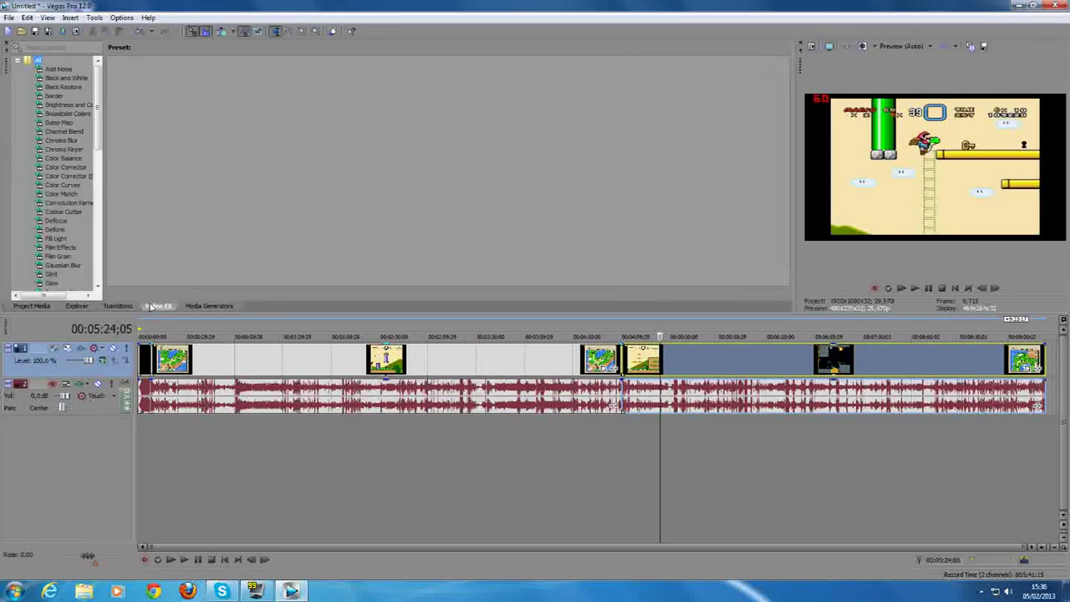
click(187, 307)
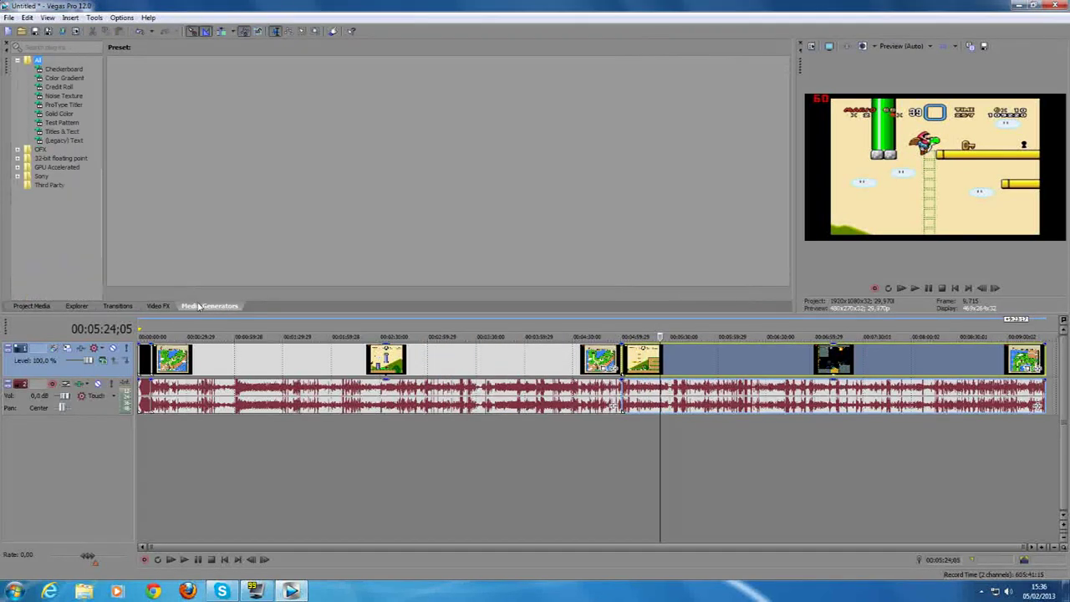
click(117, 306)
click(80, 306)
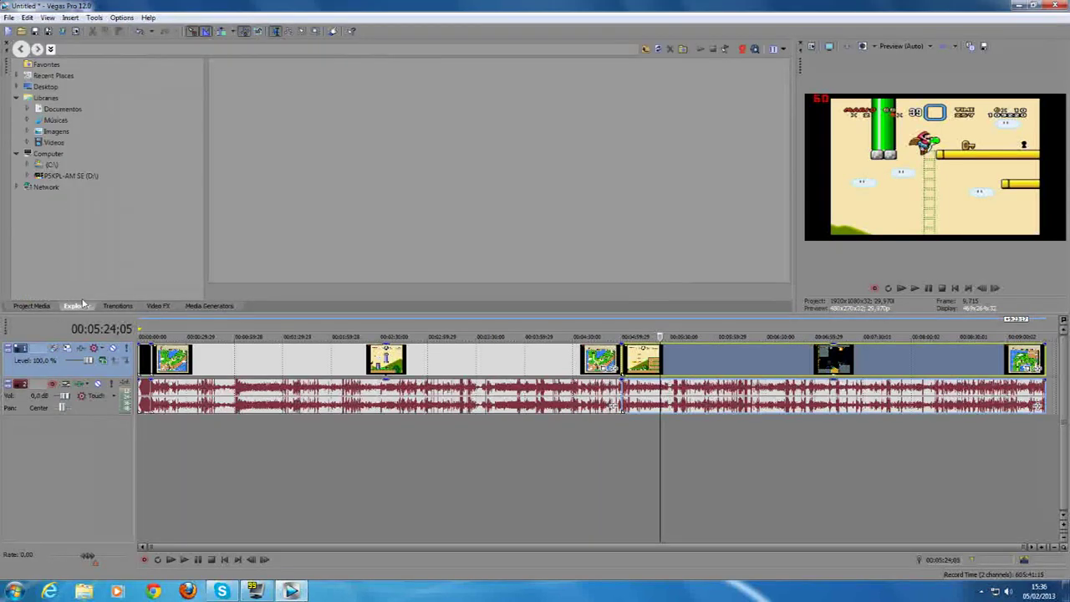
click(31, 306)
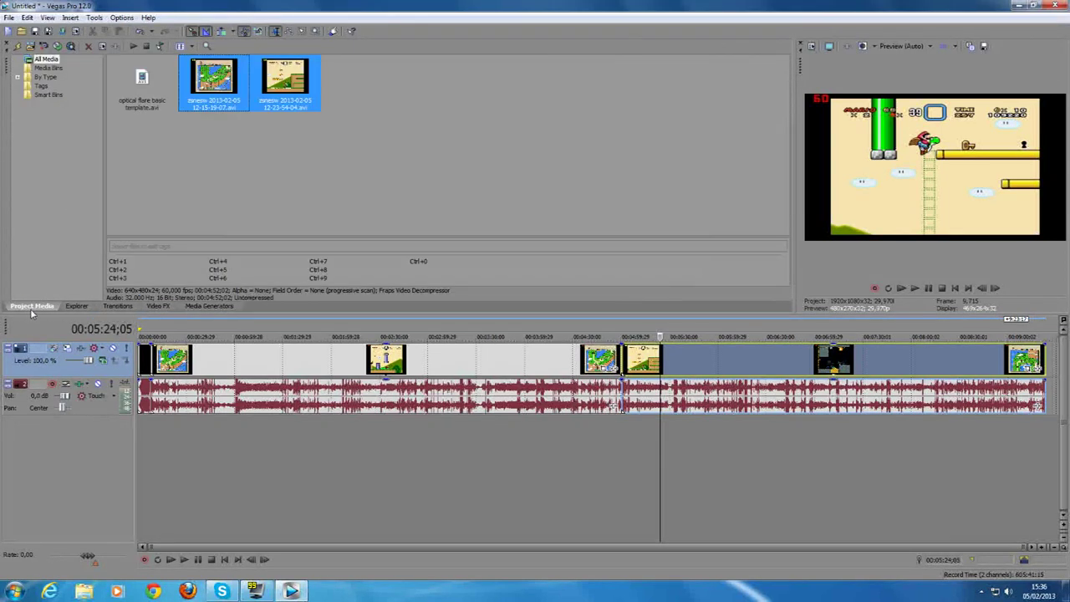
Apply the Color Corrector effect with the Introdução preset to the intro clip.
click(157, 306)
click(65, 166)
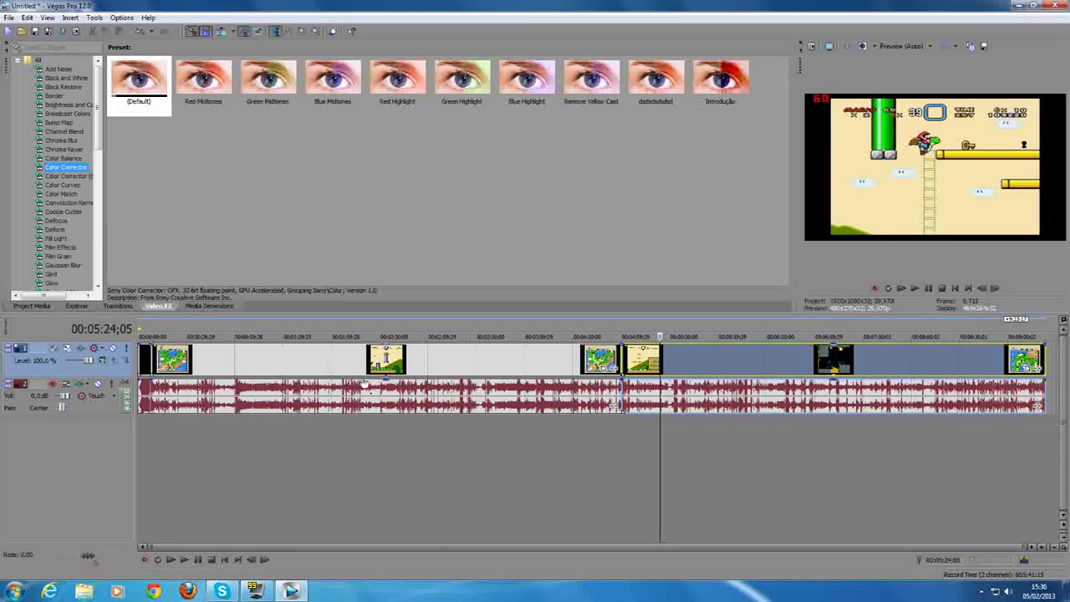
click(143, 358)
drag(721, 80, 147, 344)
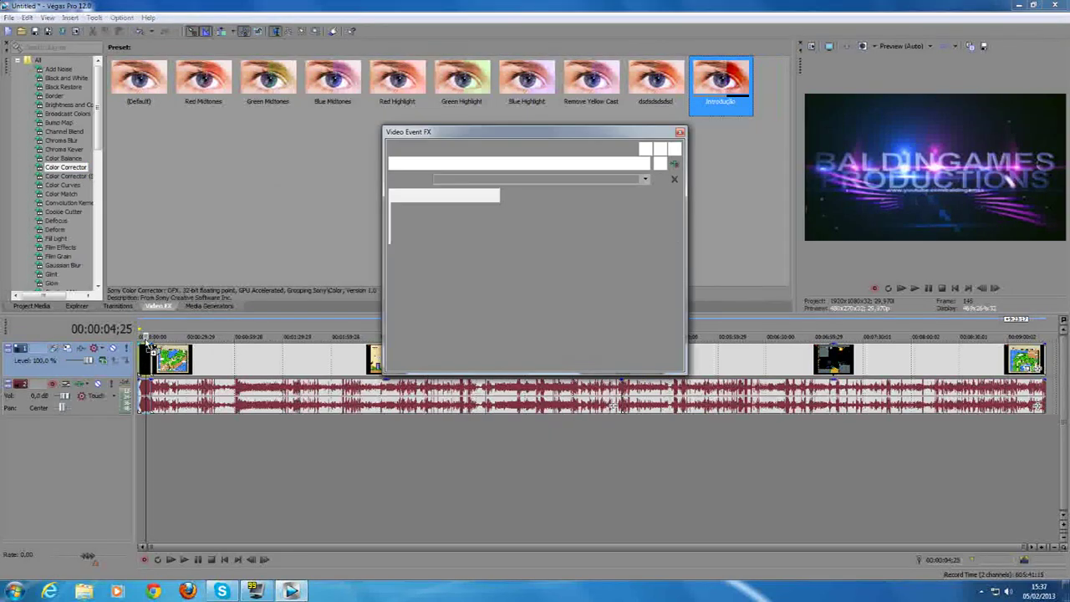
click(681, 132)
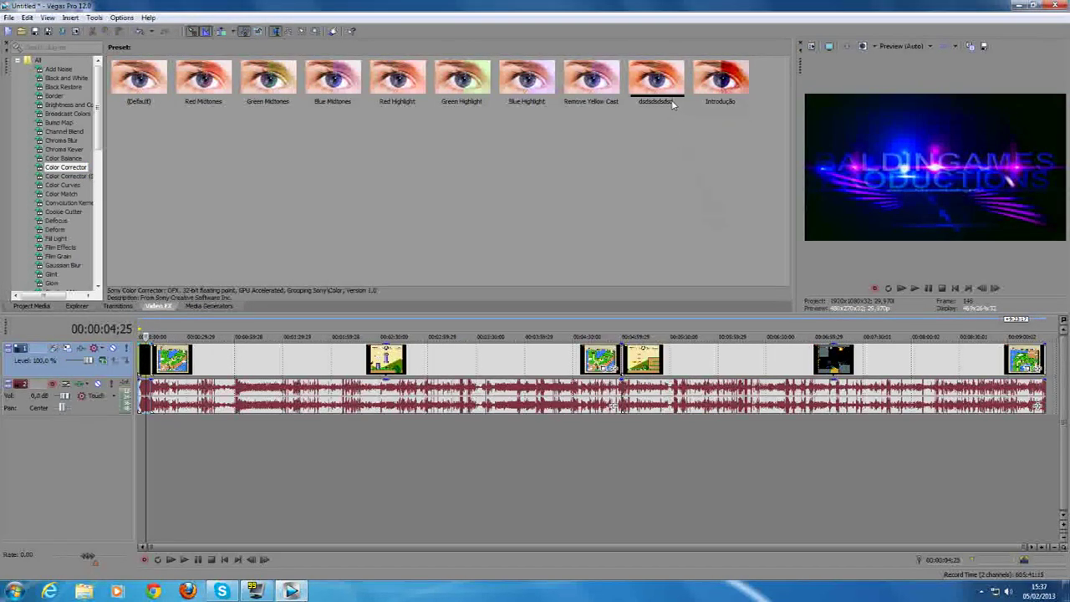
Apply the Color Corrector preset dsdsdsdsd to both gameplay clips.
drag(633, 63, 552, 368)
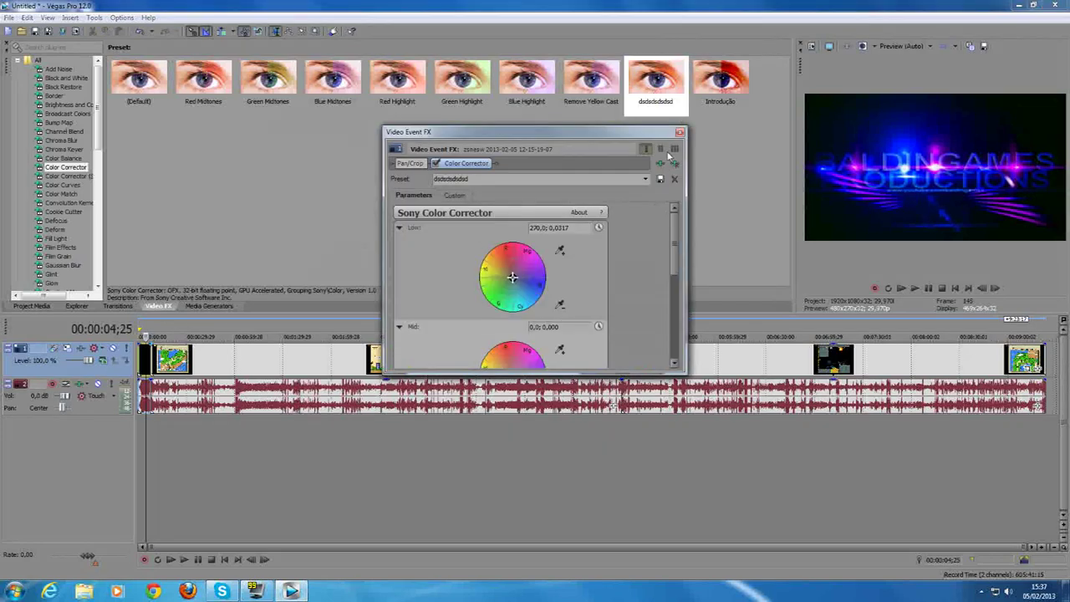
click(680, 132)
click(736, 358)
drag(656, 79, 688, 355)
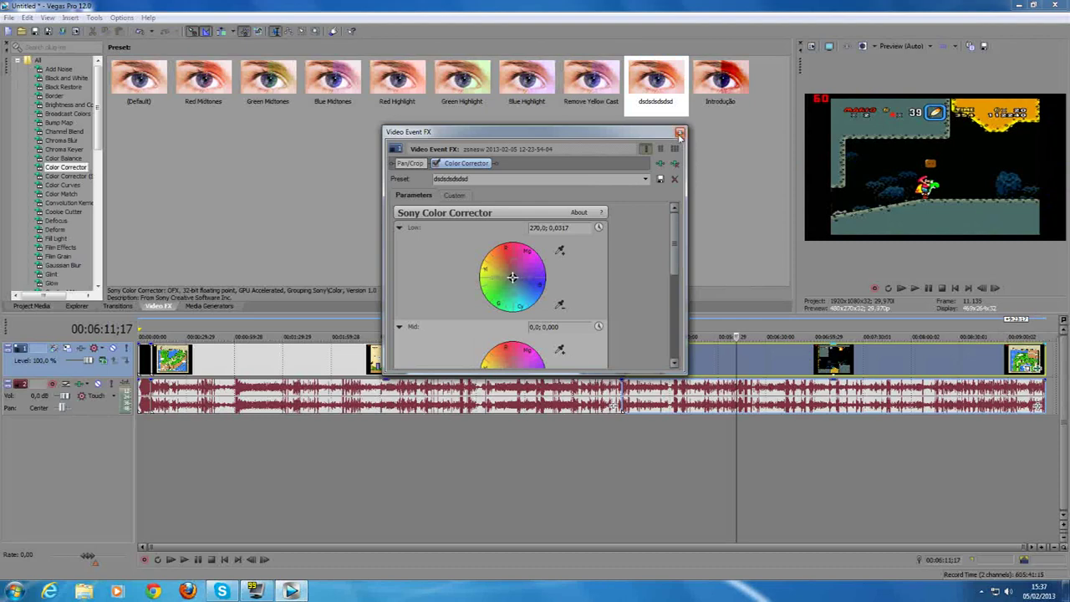
click(680, 132)
Add a second, default Color Corrector to the first gameplay clip with saturation 2,000, gamma 2,000 and gain 0,884.
drag(139, 80, 280, 373)
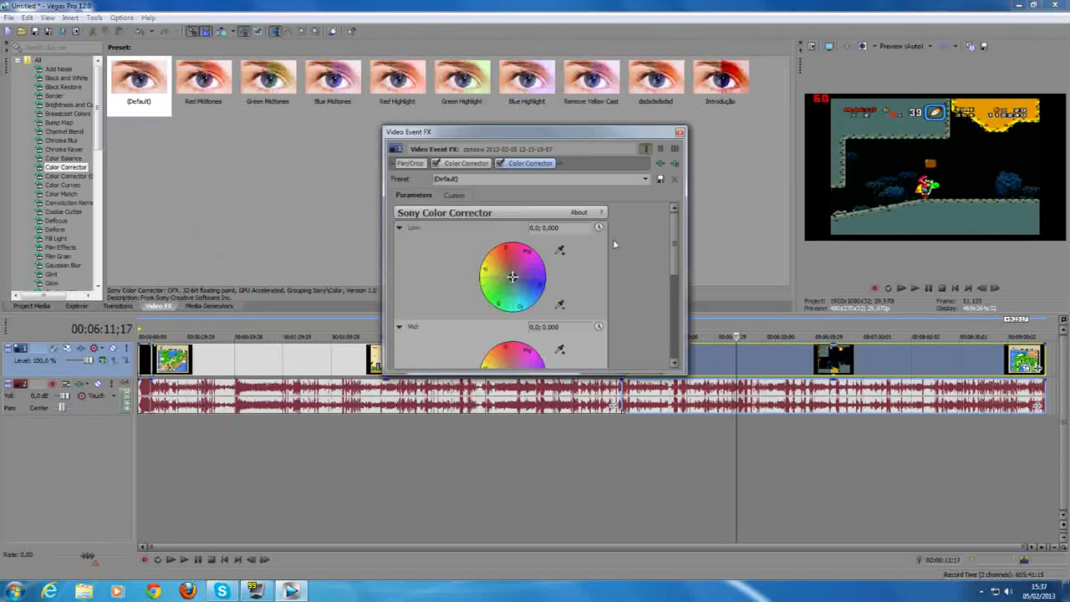
drag(674, 266, 658, 375)
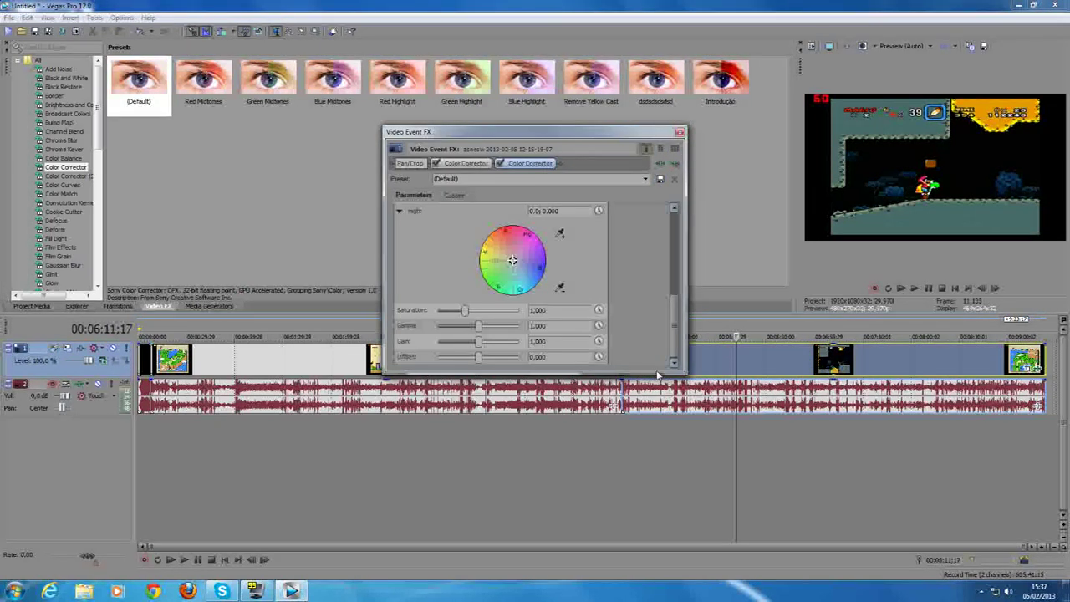
drag(465, 314, 538, 323)
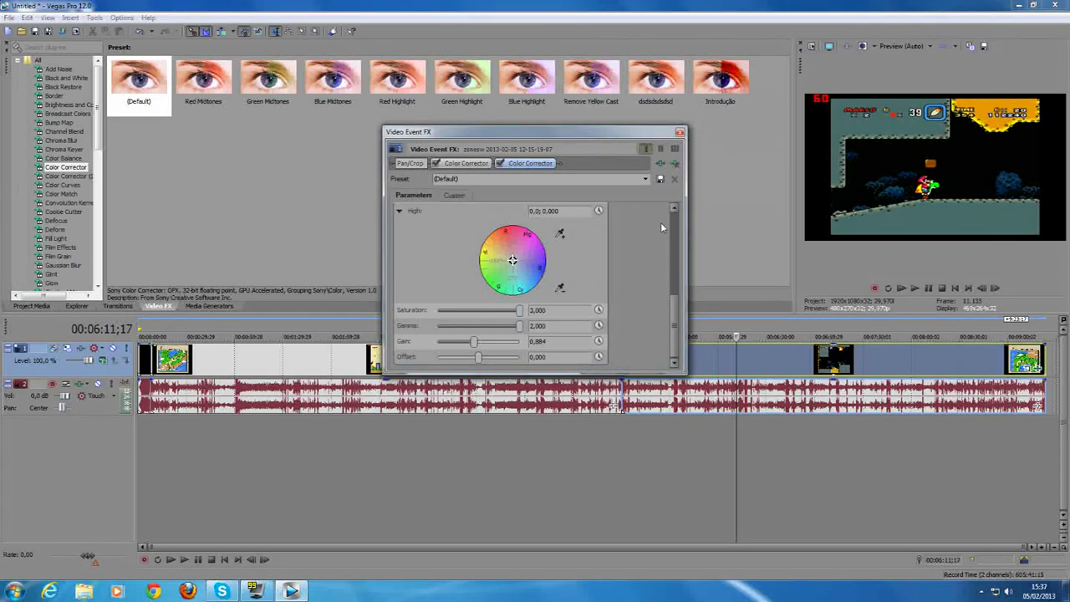
click(681, 132)
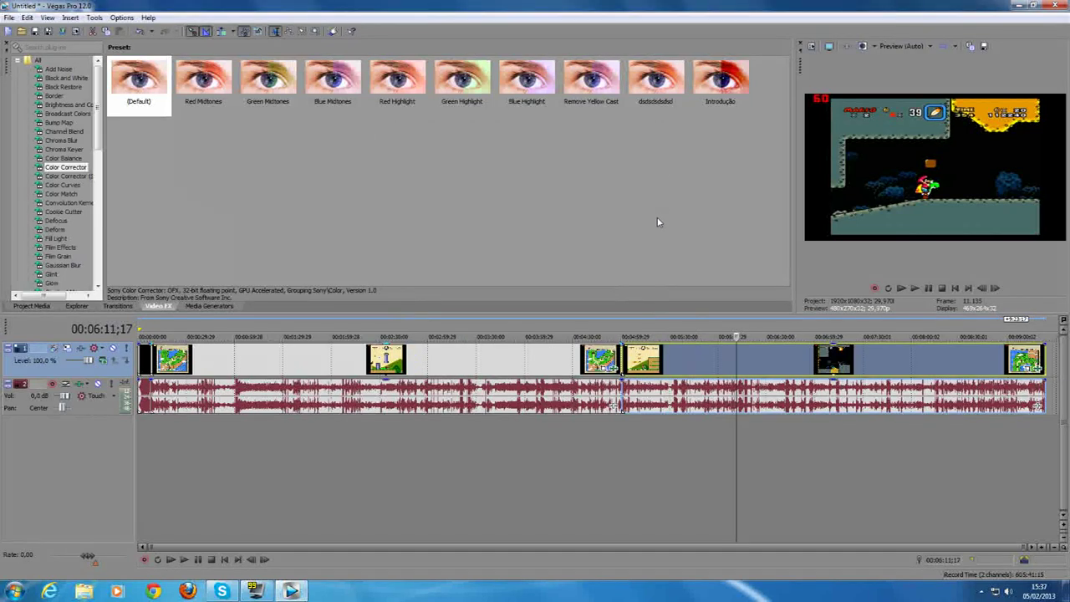
Add the default Iris transition between the intro and the first gameplay clip, and play back that cut.
click(104, 306)
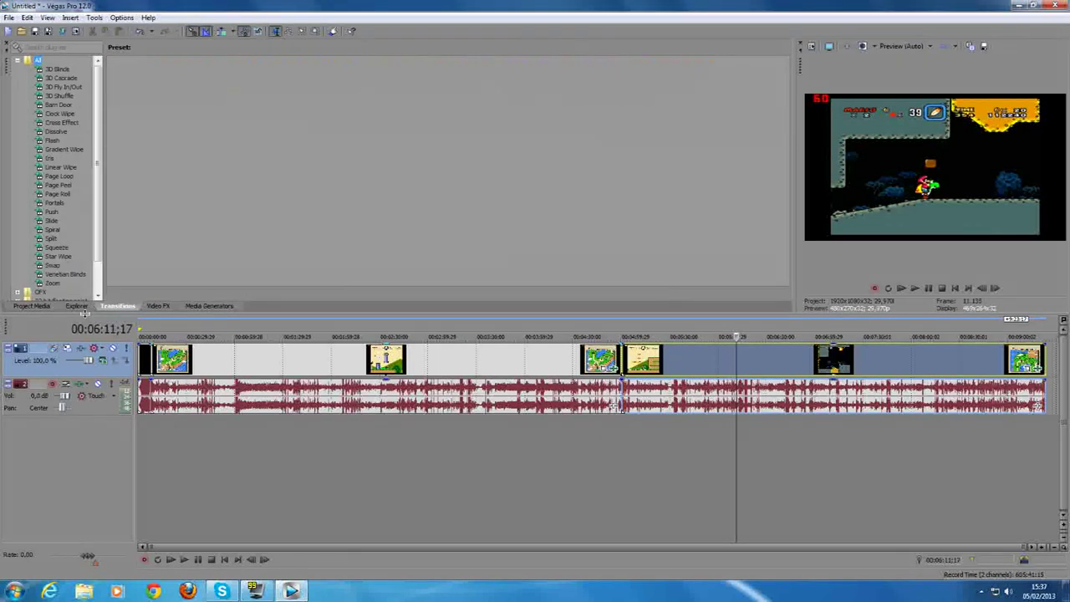
click(77, 306)
click(101, 307)
click(55, 158)
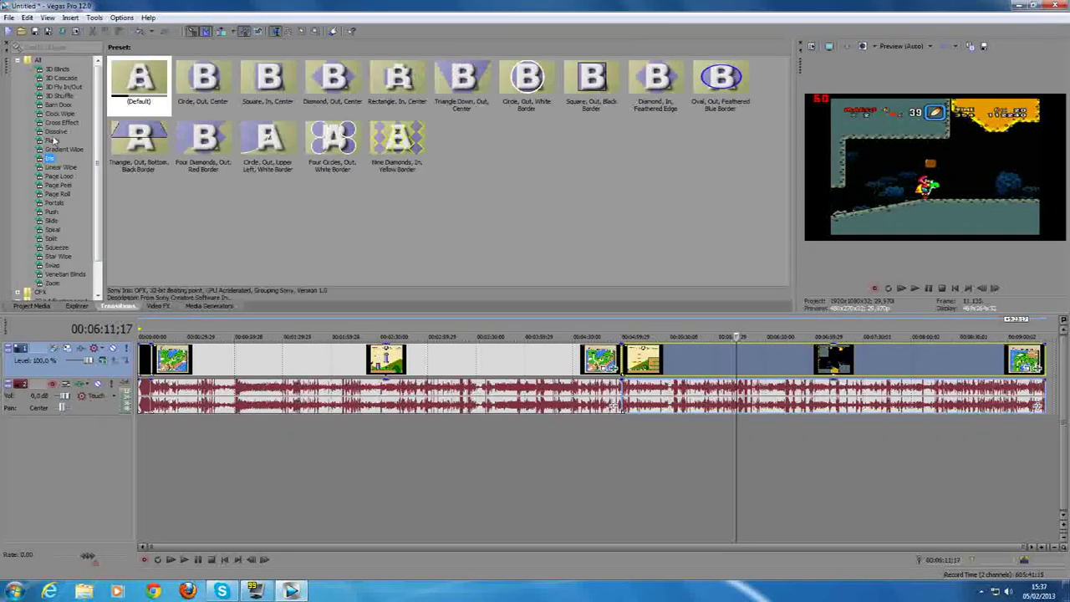
drag(128, 261, 153, 355)
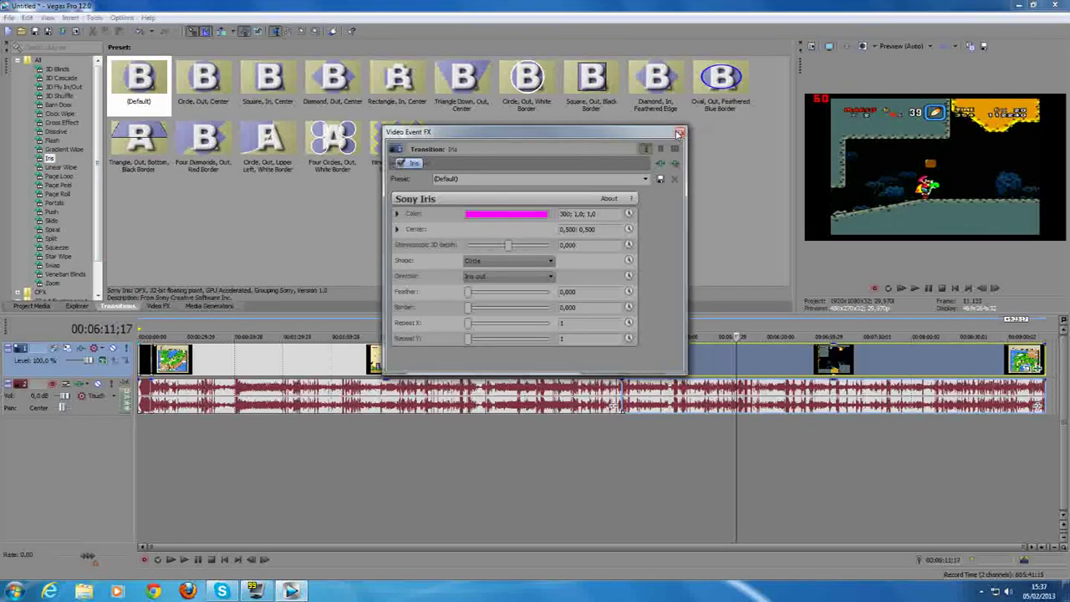
click(680, 133)
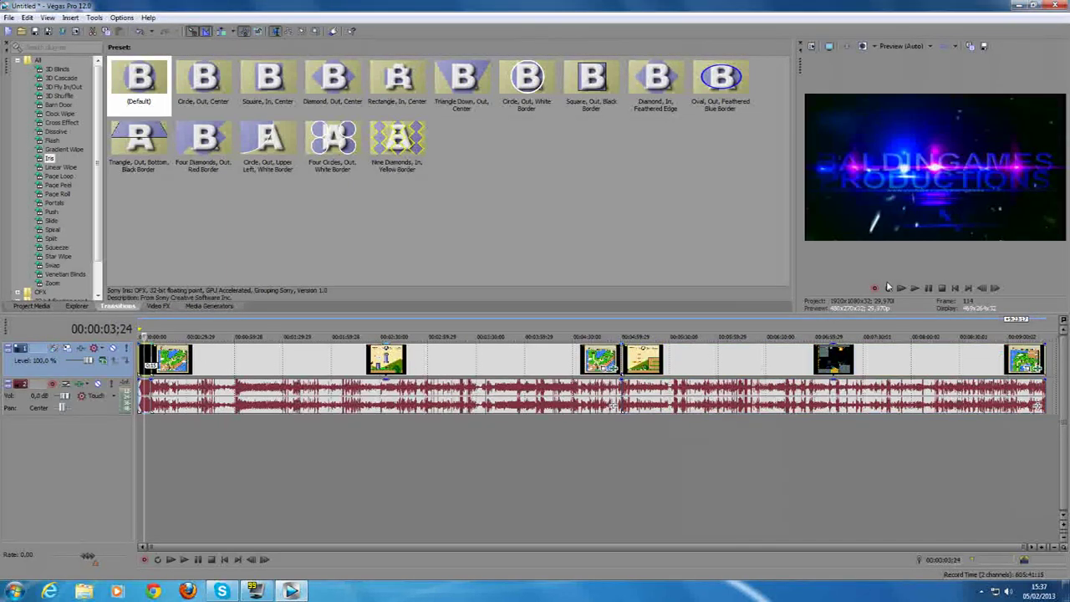
click(915, 288)
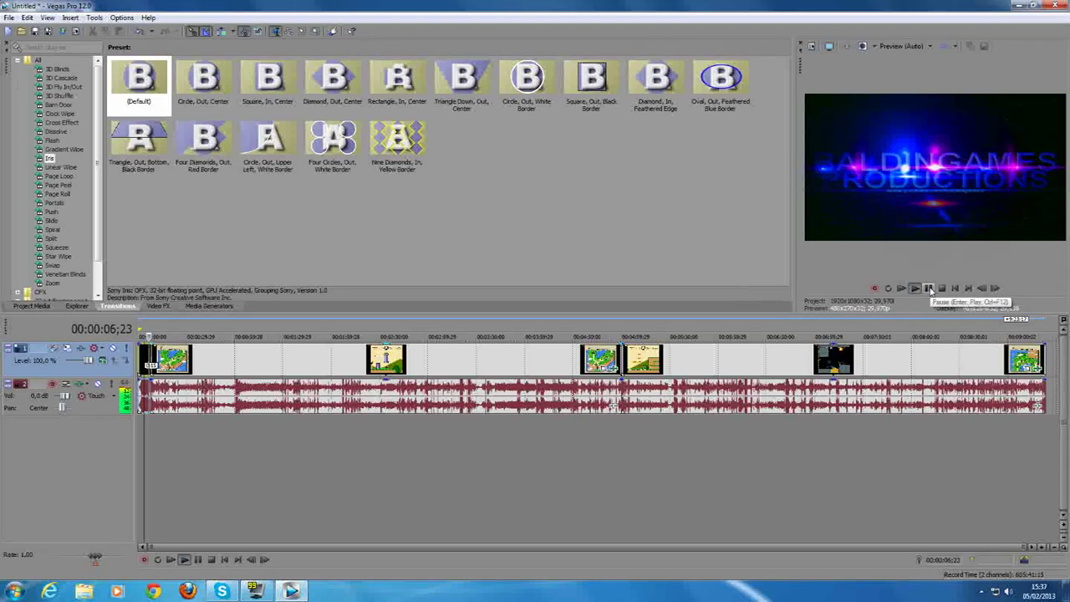
click(929, 288)
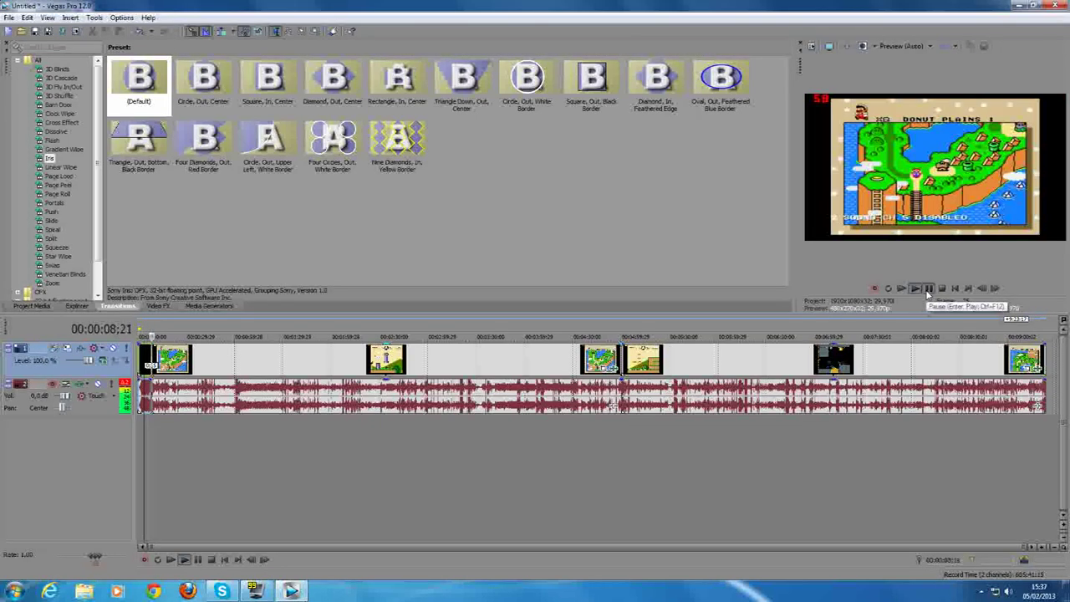
Add the default Push transition at the cut between the two gameplay clips, and play back that cut.
click(928, 289)
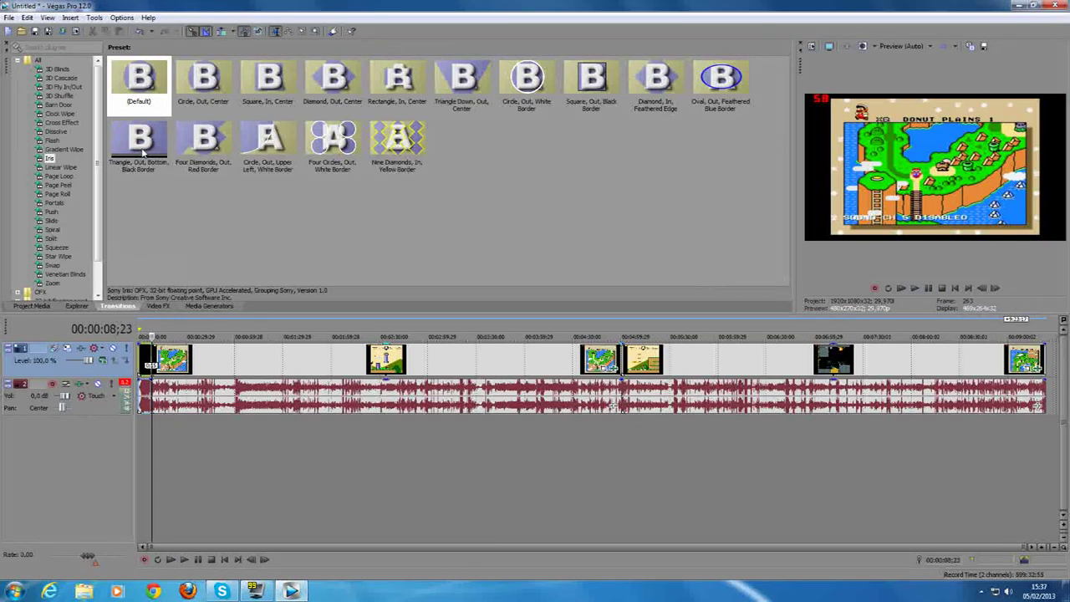
click(618, 355)
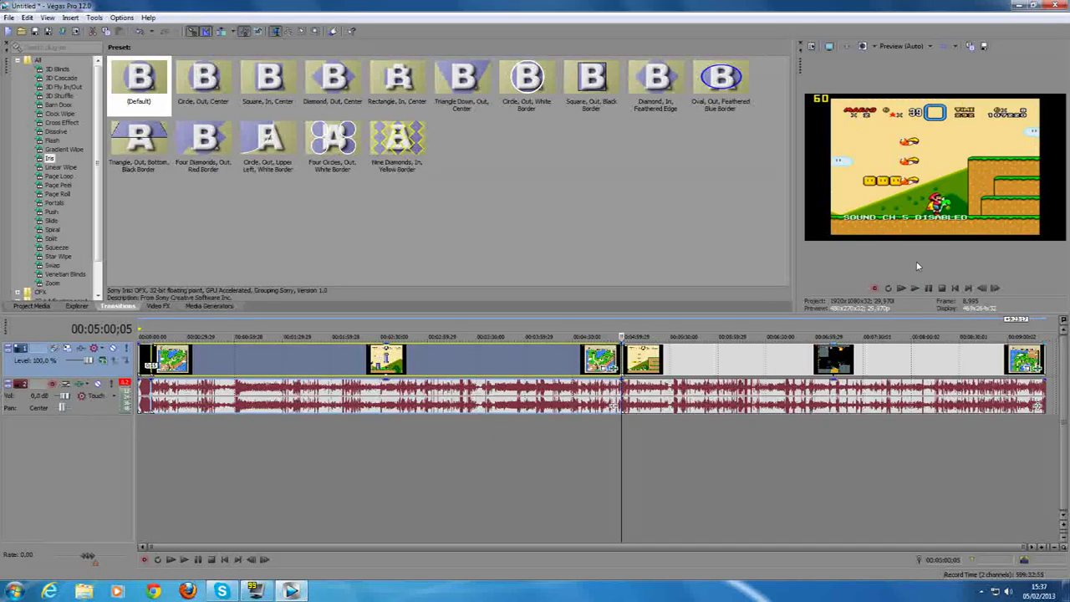
click(615, 356)
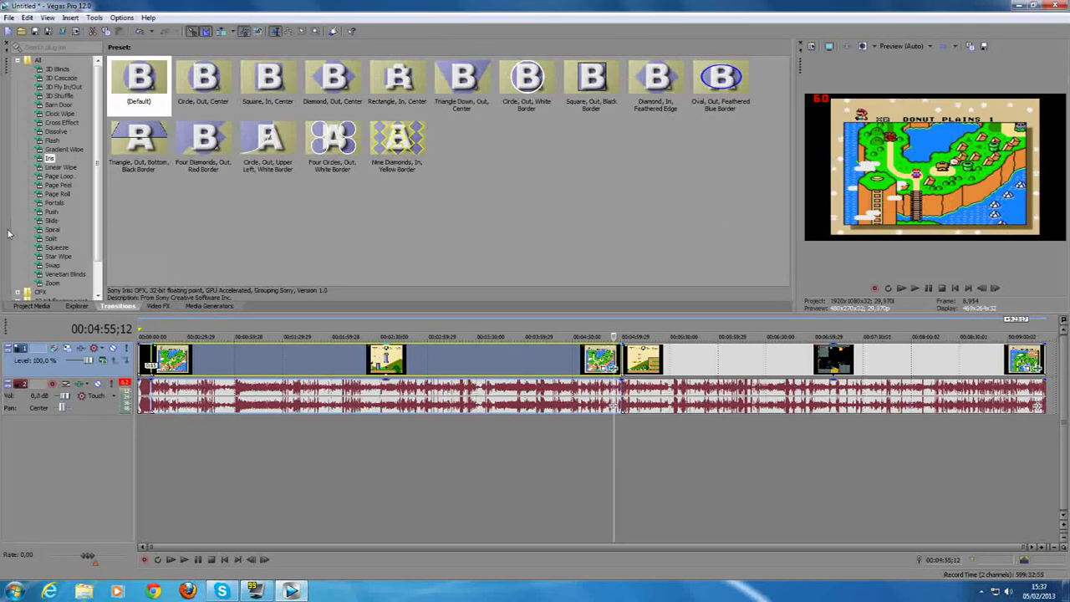
click(52, 212)
drag(139, 90, 624, 368)
click(680, 131)
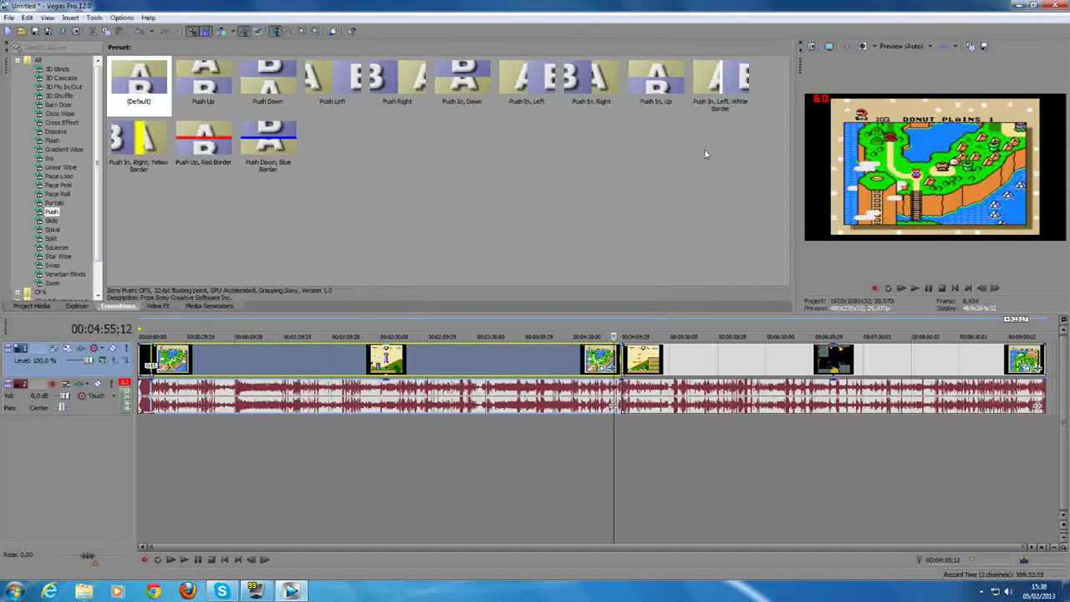
click(916, 290)
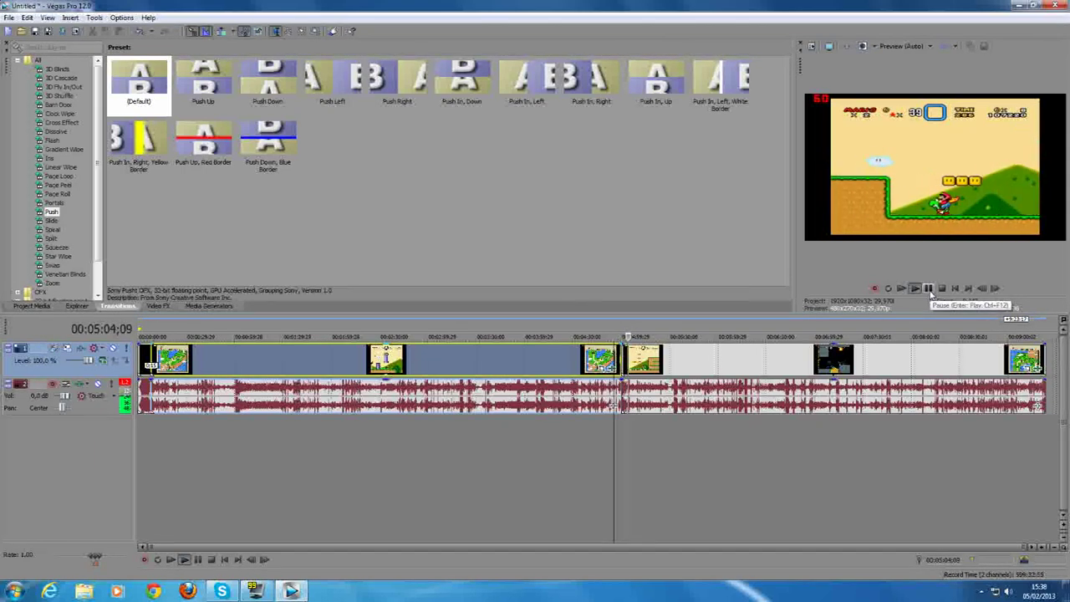
click(928, 288)
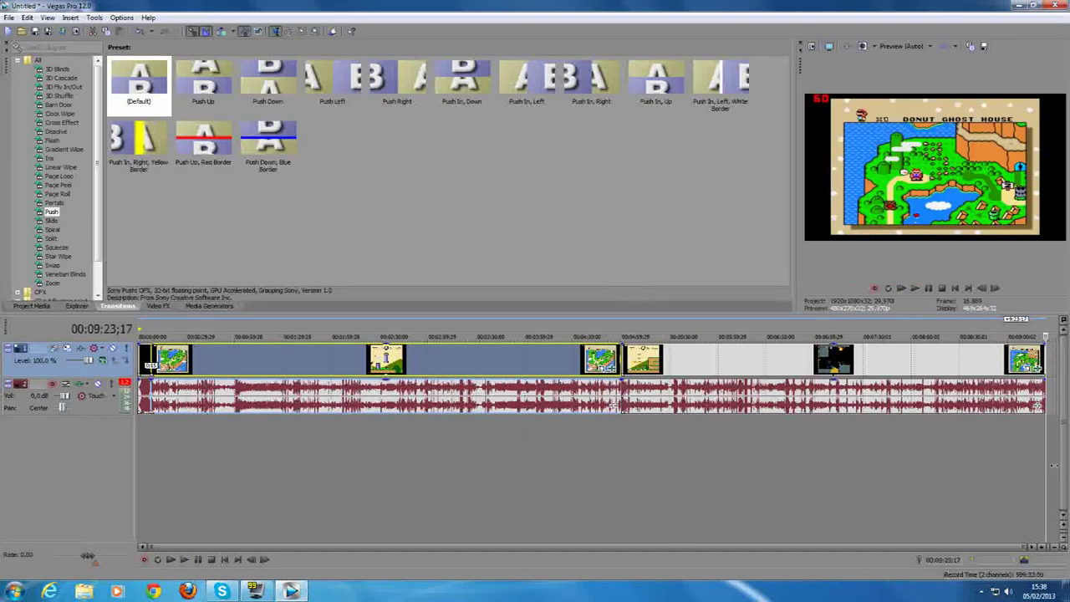
click(782, 361)
click(139, 361)
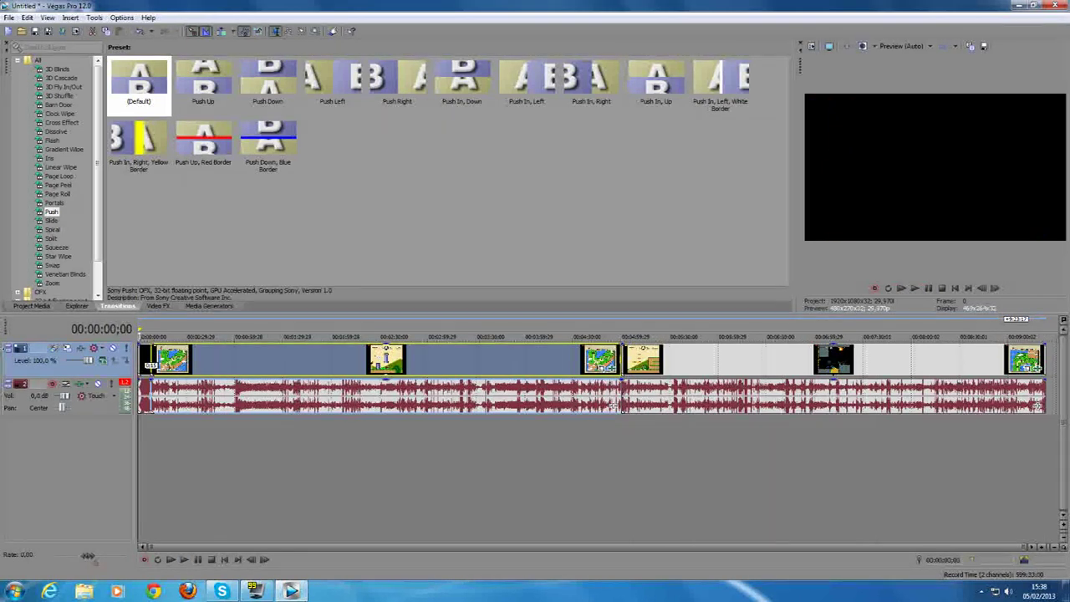
click(627, 361)
click(888, 361)
click(441, 361)
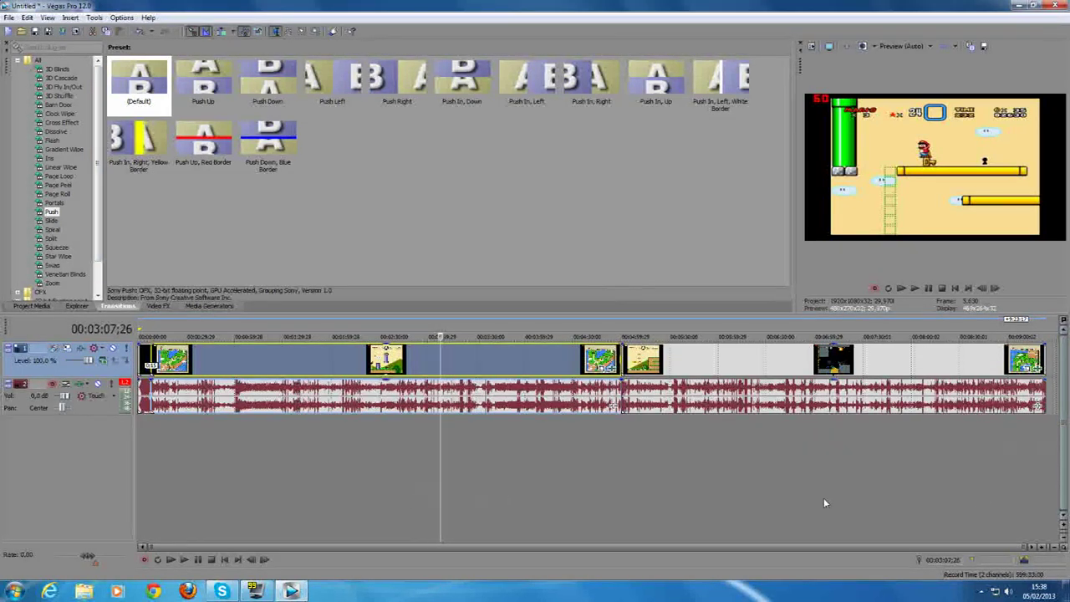
Select the full length of the project as the loop region and open the Render As settings.
double_click(711, 357)
key(ctrl+a)
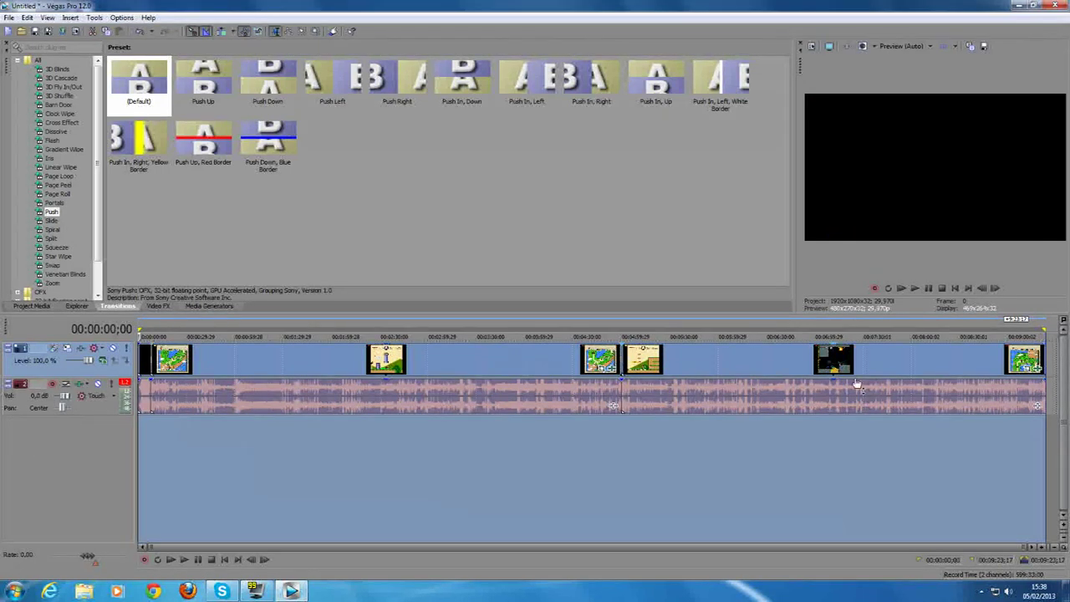
click(10, 17)
click(28, 17)
click(10, 17)
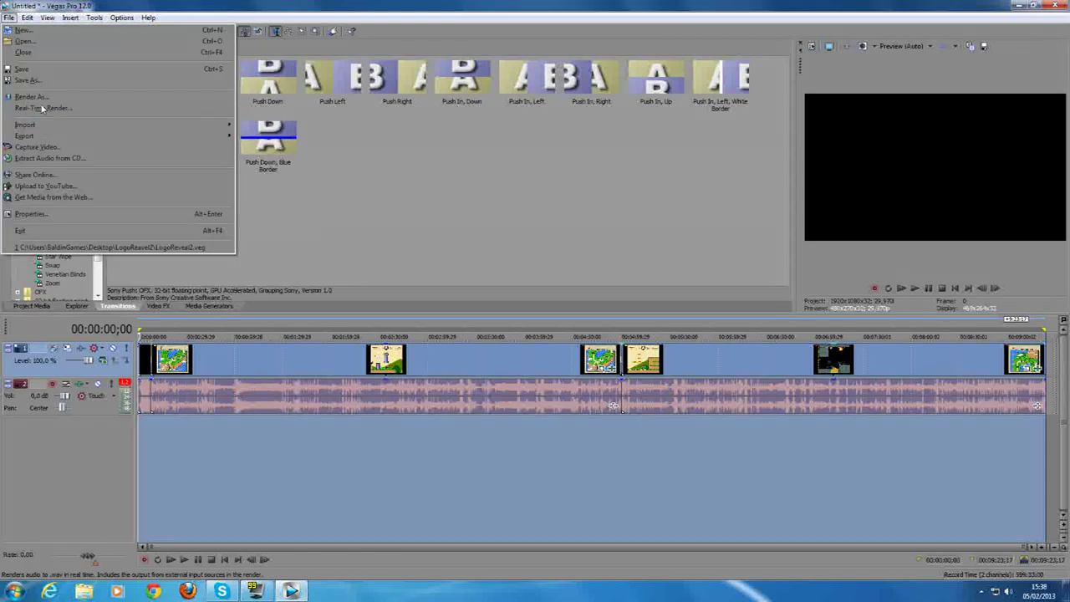
click(31, 96)
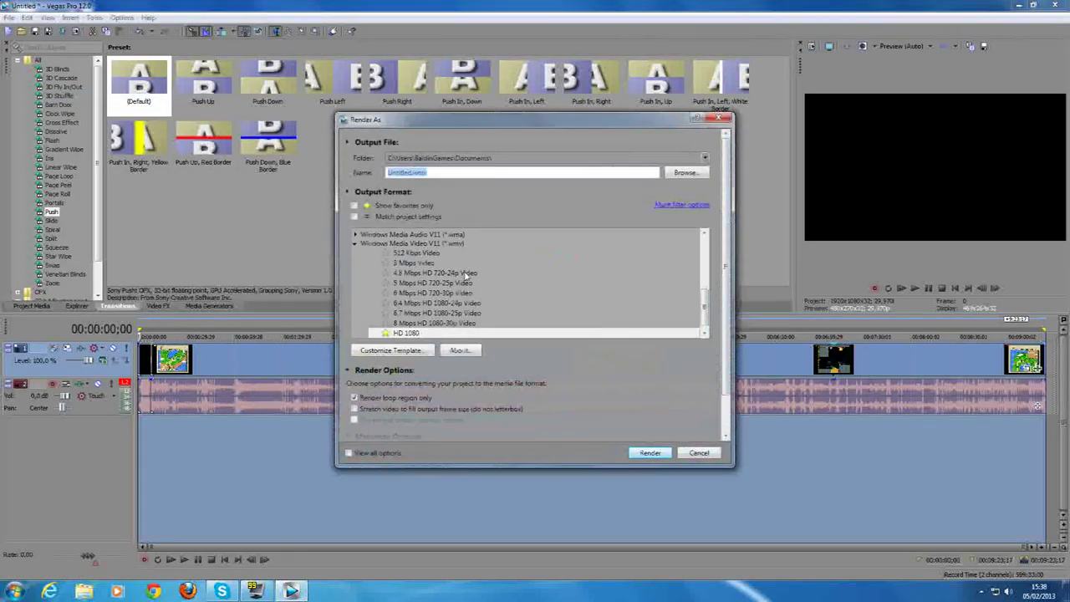
Choose the HD 1080 template of the Windows Media Video V11 format for the render.
click(407, 244)
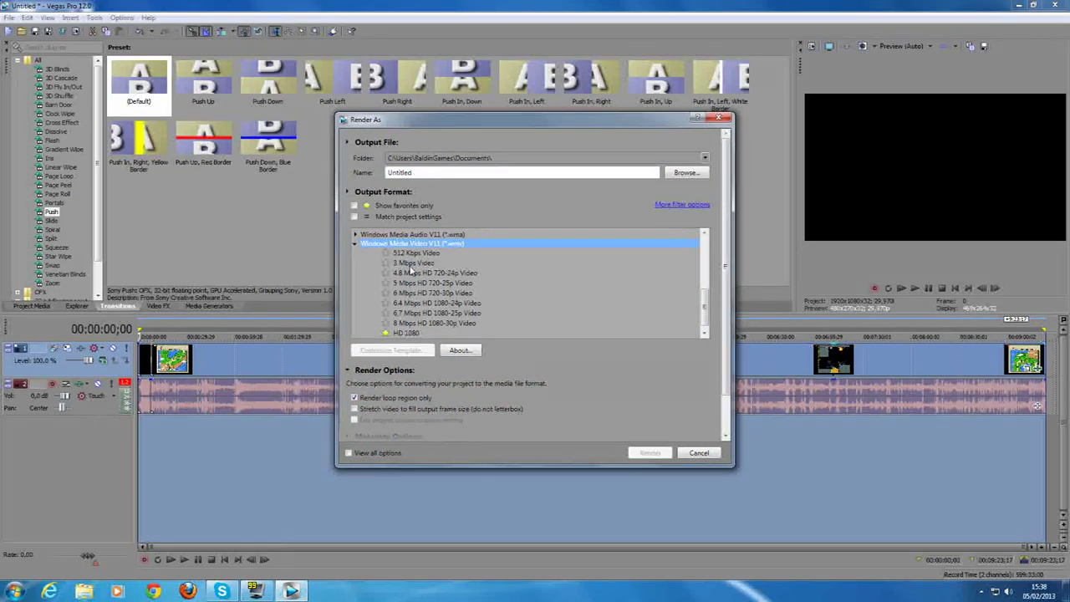
click(356, 244)
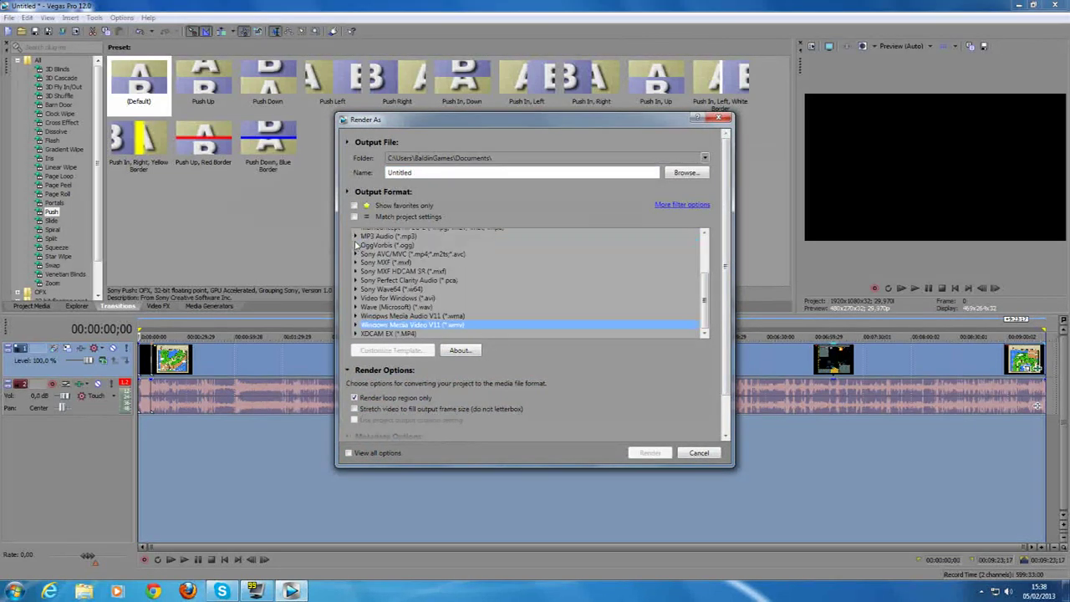
click(357, 325)
click(410, 334)
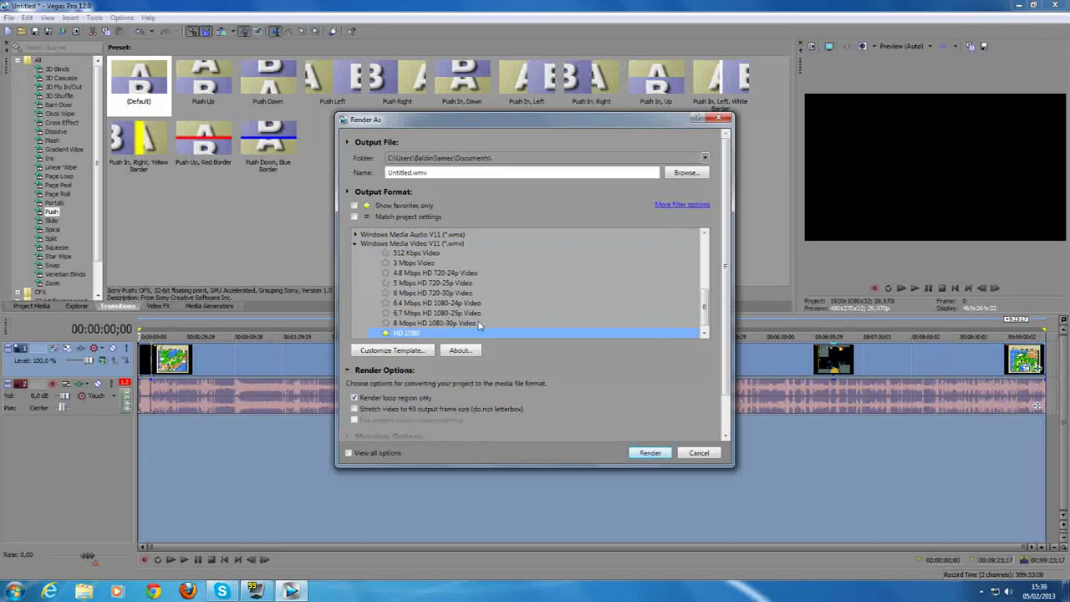
Select the 512 Kbps Video template of Windows Media Video V11, mark it as a favorite and remove that mark again.
click(397, 254)
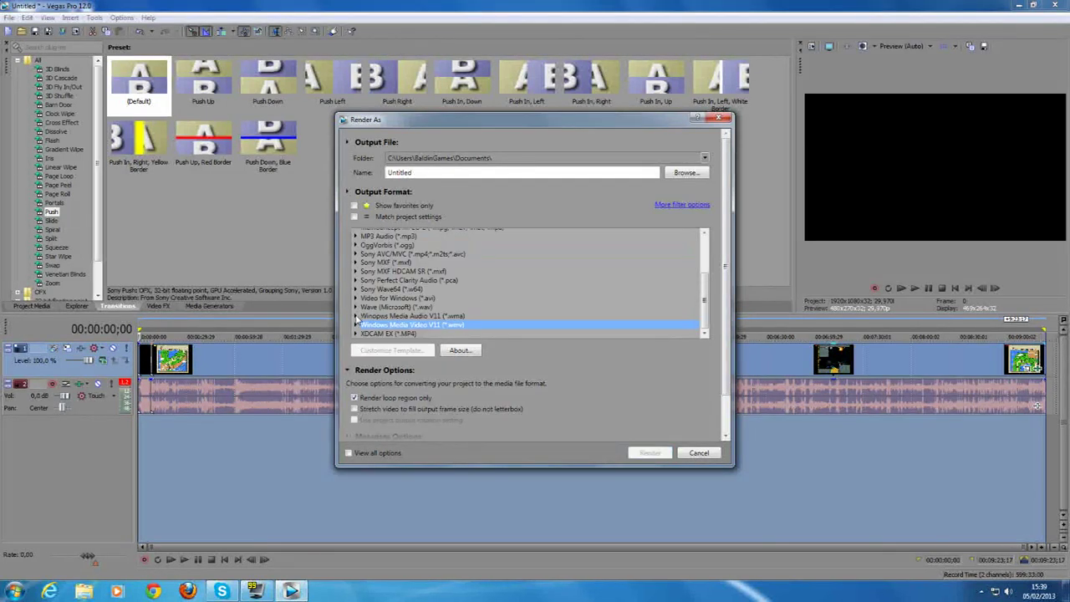
click(356, 324)
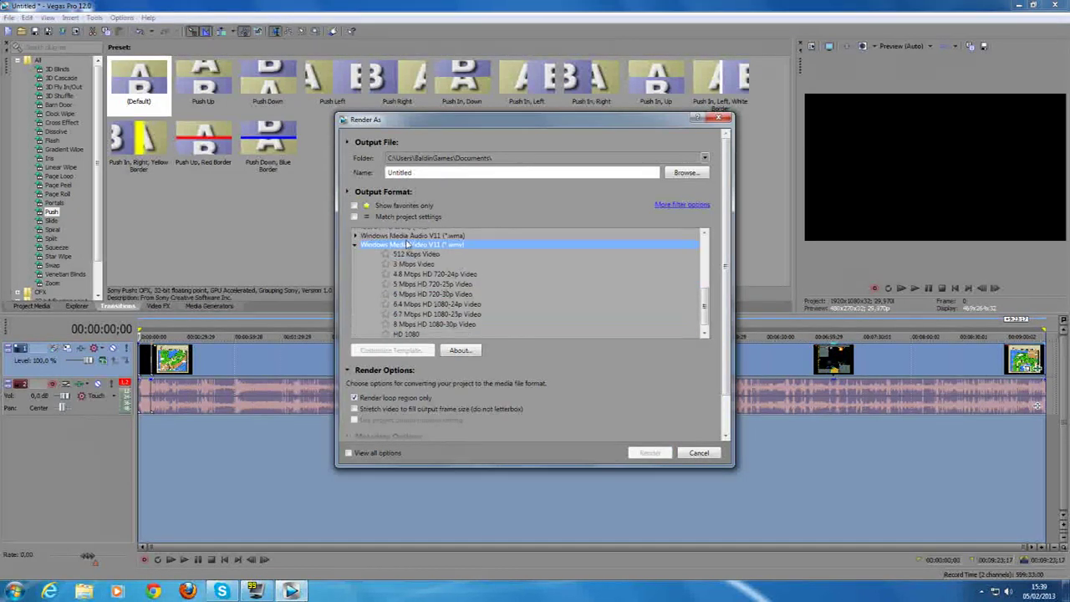
click(391, 255)
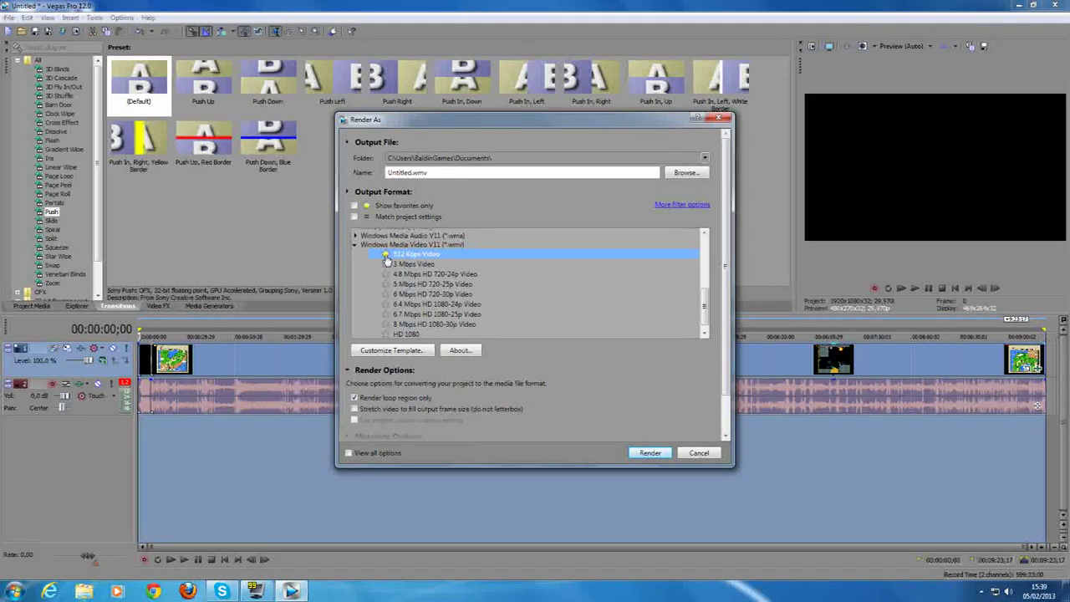
click(386, 256)
click(383, 256)
click(355, 244)
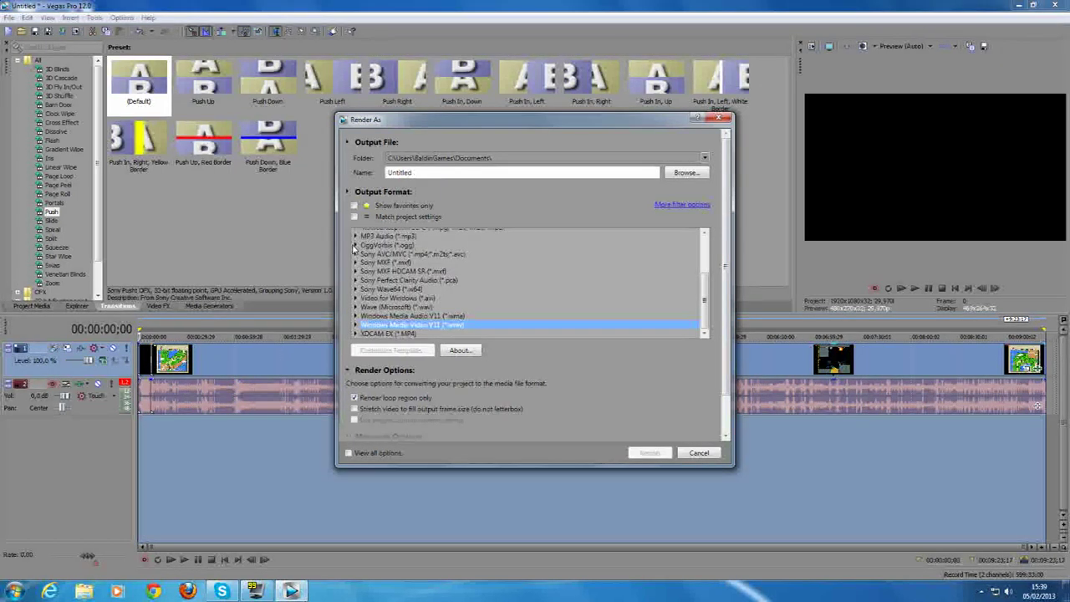
click(355, 325)
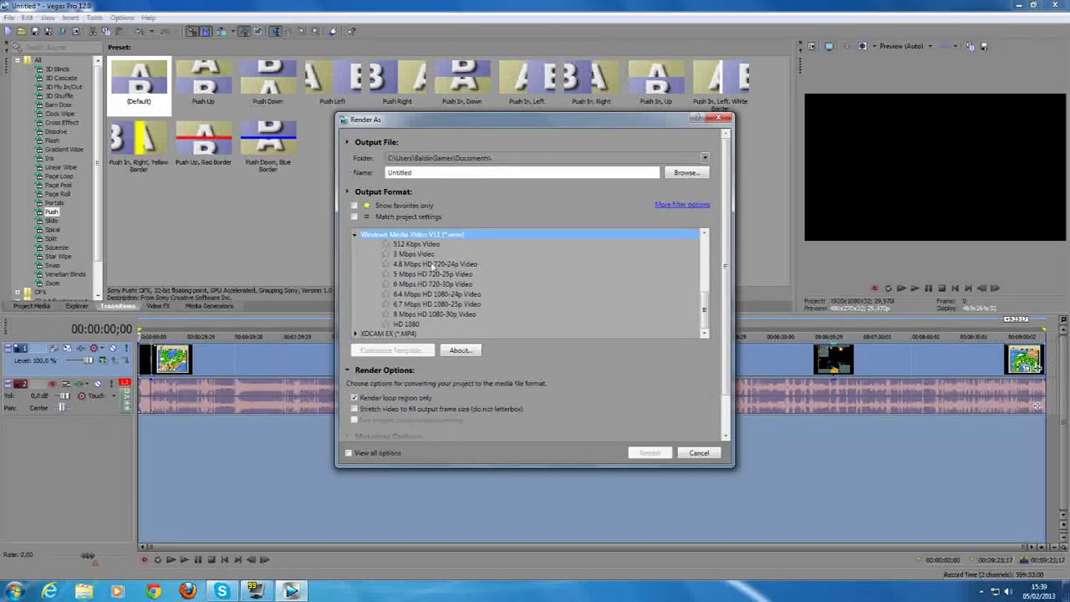
Customize the 4.8 Mbps HD 720-24p Video template with the image size High definition (1440x1080).
click(681, 264)
click(415, 351)
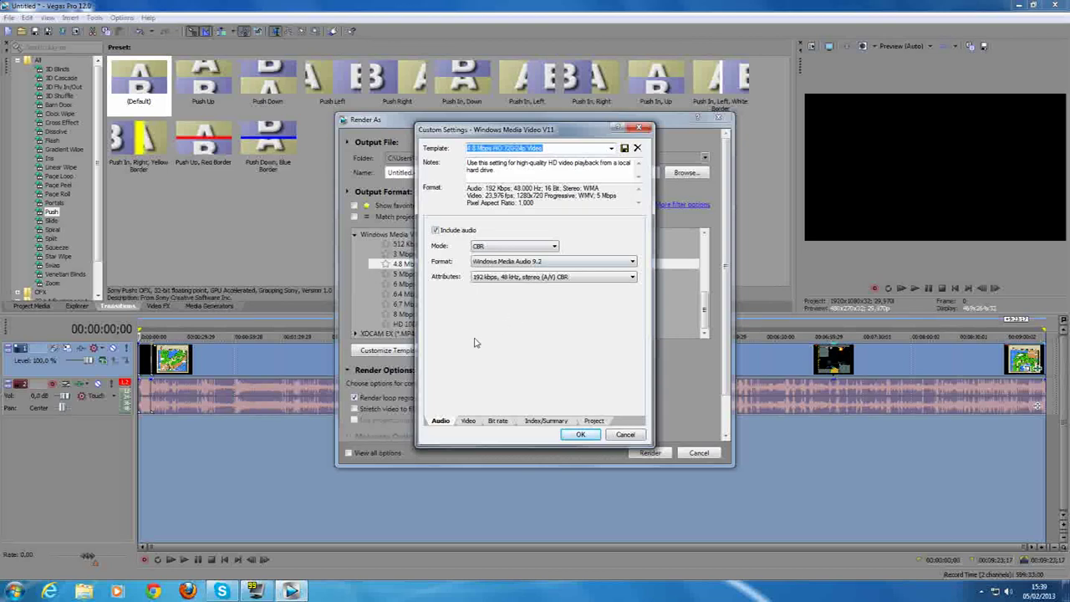
click(472, 421)
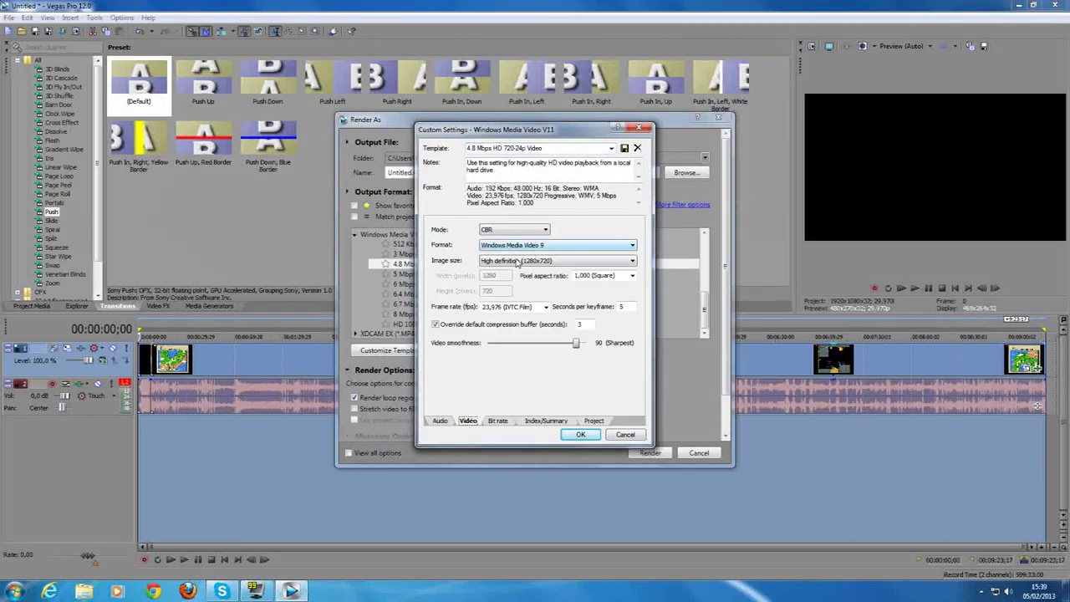
click(519, 261)
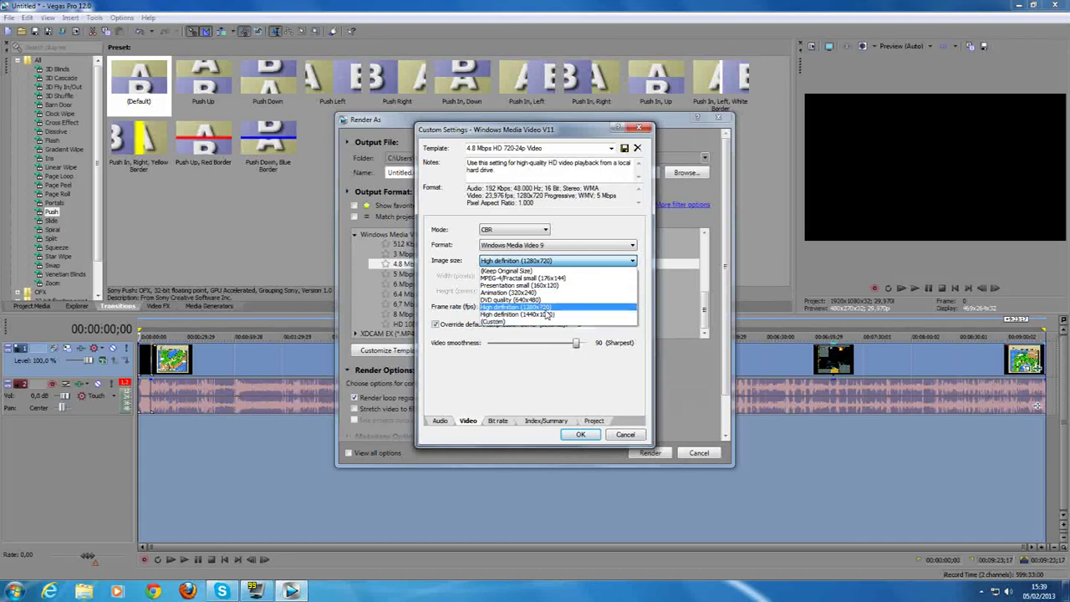
click(535, 315)
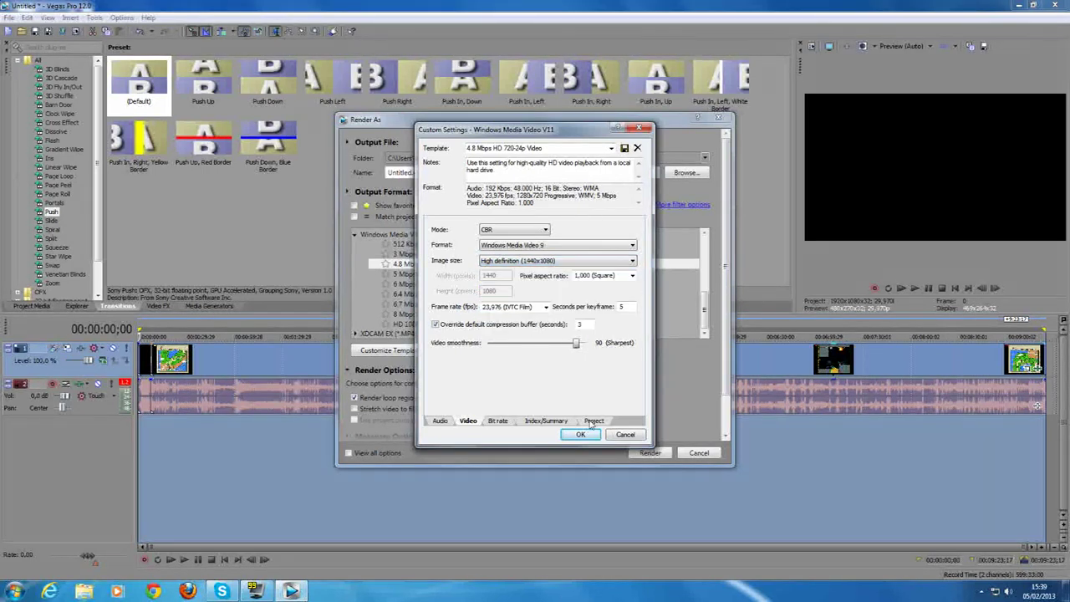
click(581, 434)
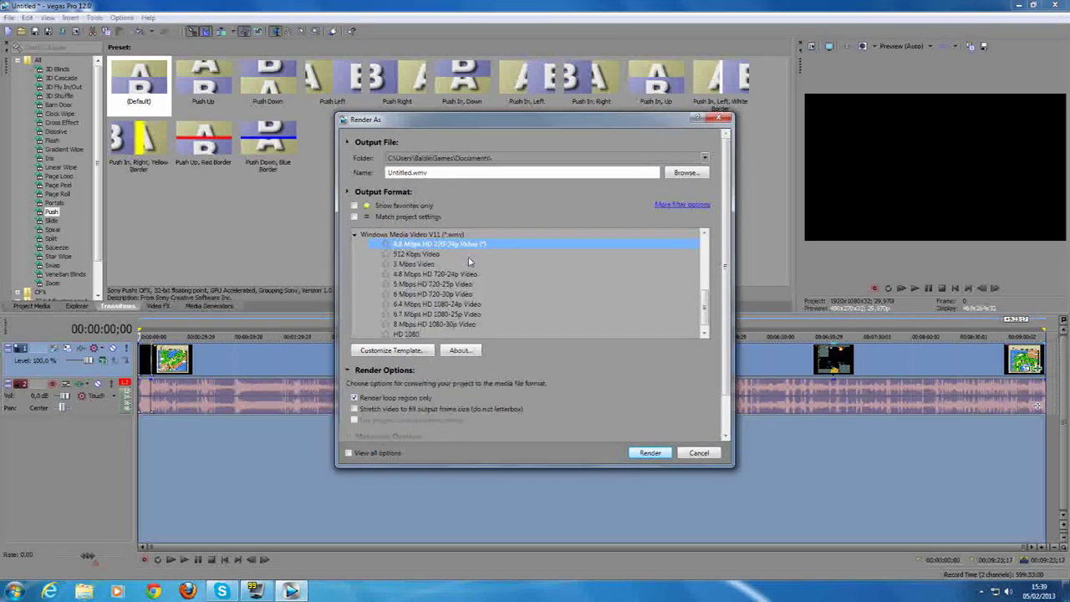
Select the 512 Kbps Video template and mark it as a favorite.
scroll(434, 299, up, 2)
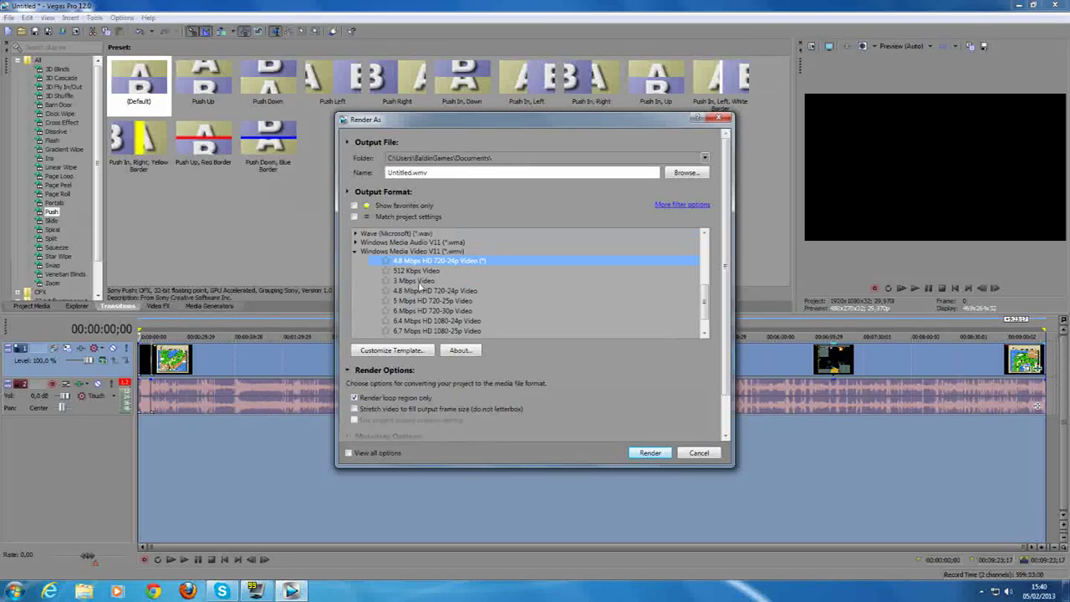
click(422, 271)
click(386, 271)
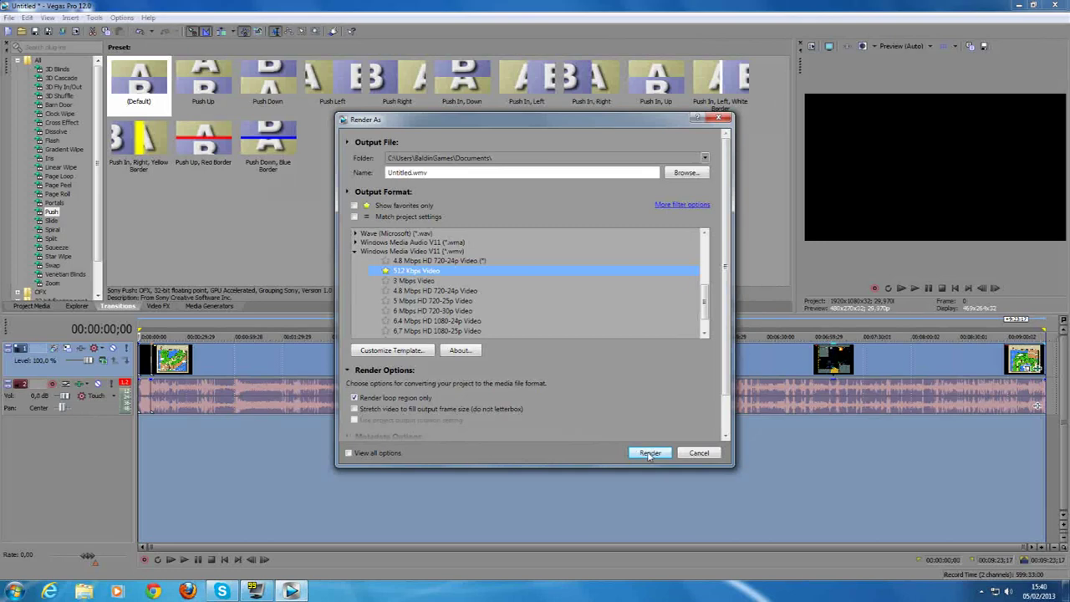
Review the video settings of the customized 4.8 Mbps HD 720-24p template, including its pixel aspect ratio choices.
click(451, 261)
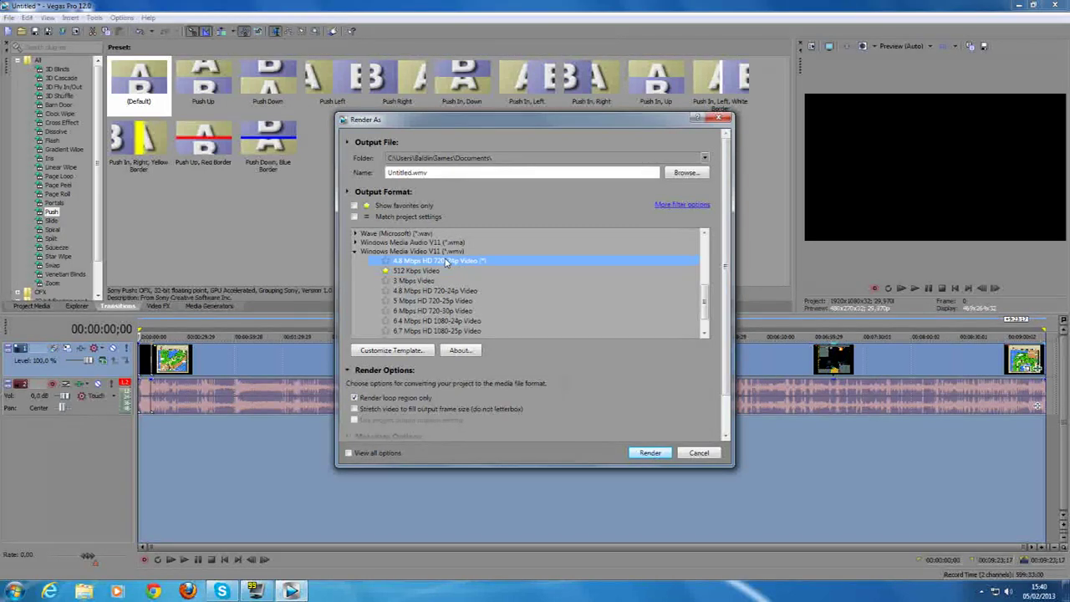
click(392, 351)
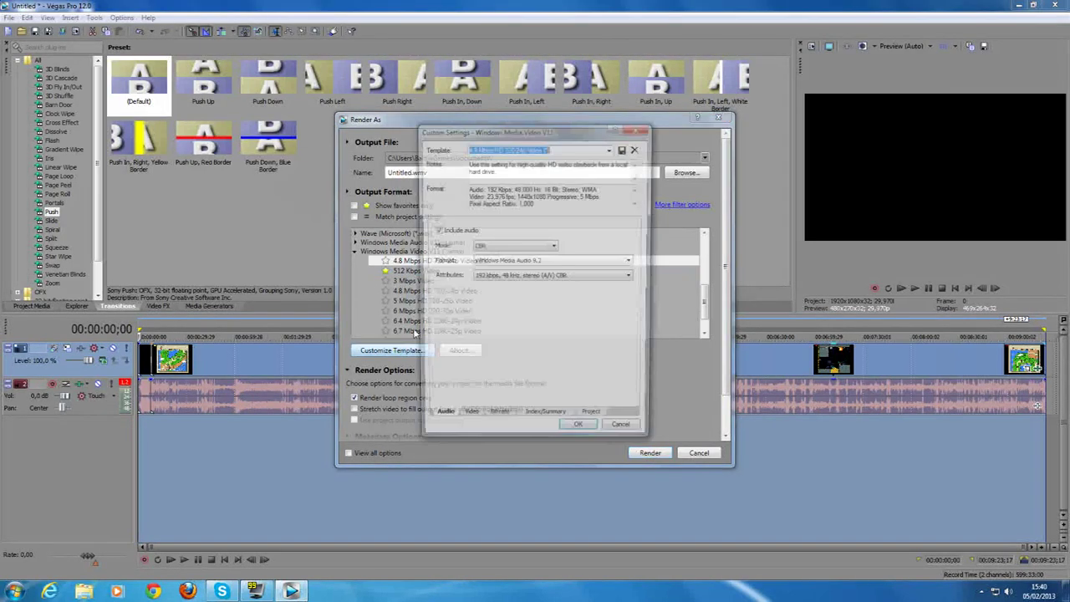
click(471, 420)
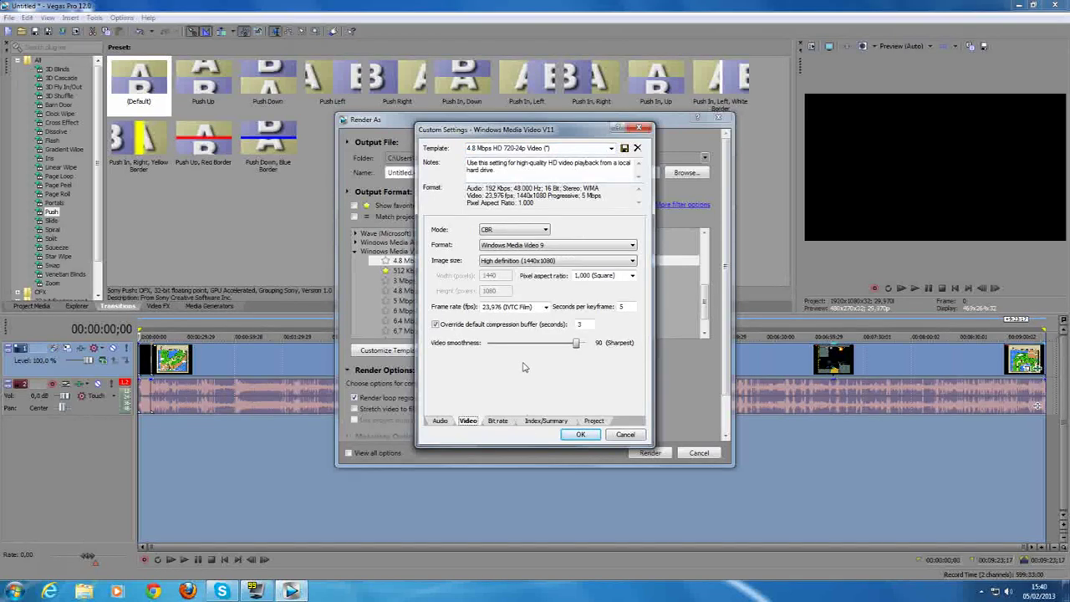
click(577, 276)
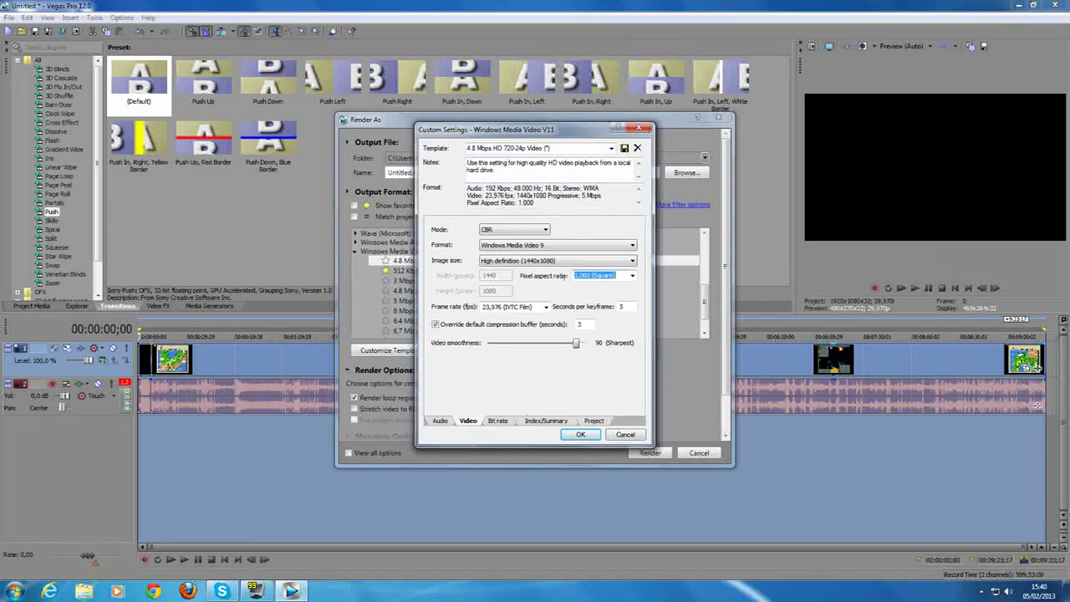
click(632, 276)
click(611, 285)
click(604, 276)
click(580, 434)
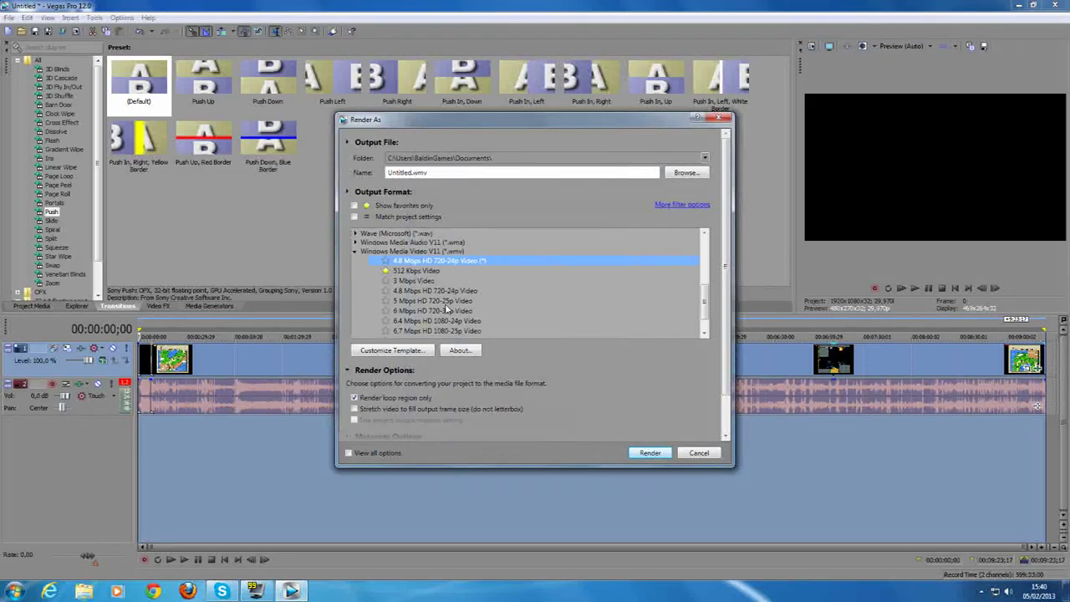
Try to render Untitled.wmv with the 512 Kbps Video template, declining to overwrite the existing file.
click(403, 273)
click(662, 456)
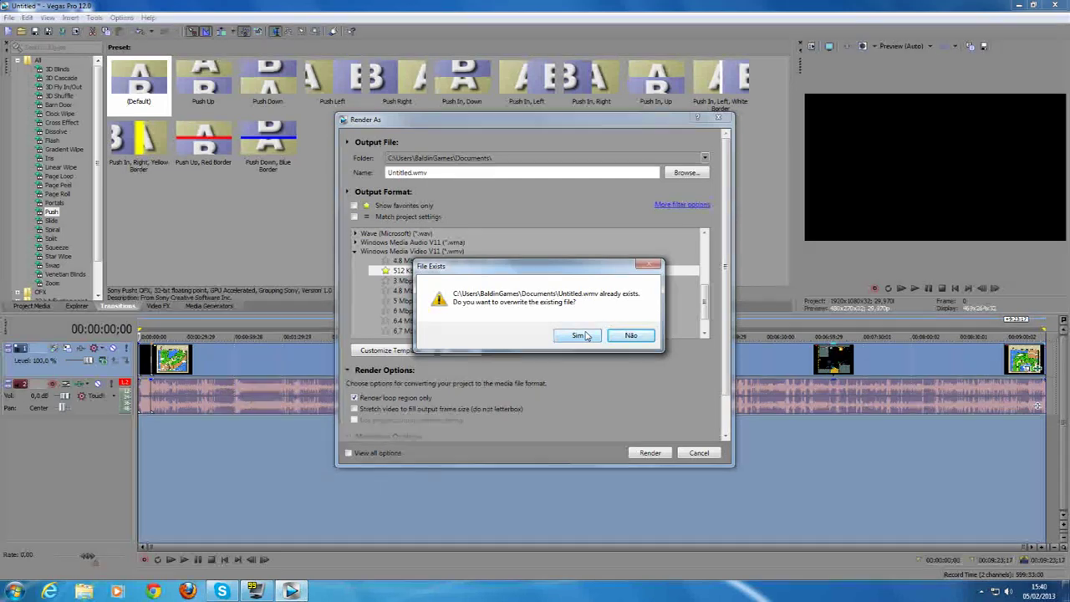
click(627, 336)
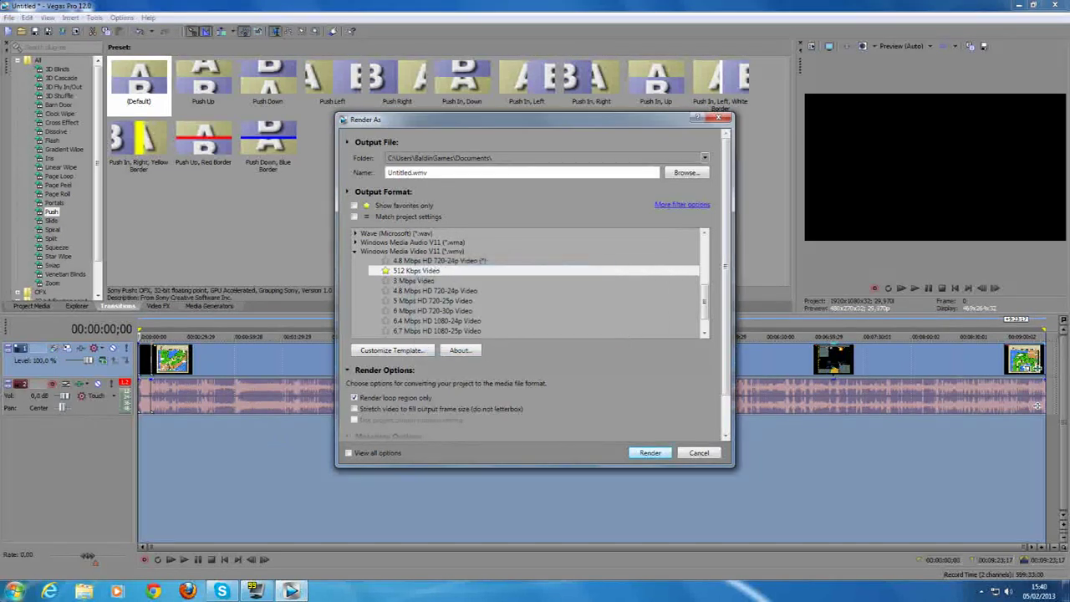
Delete the existing Untitled.wmv file from the Documents library.
click(14, 592)
click(171, 367)
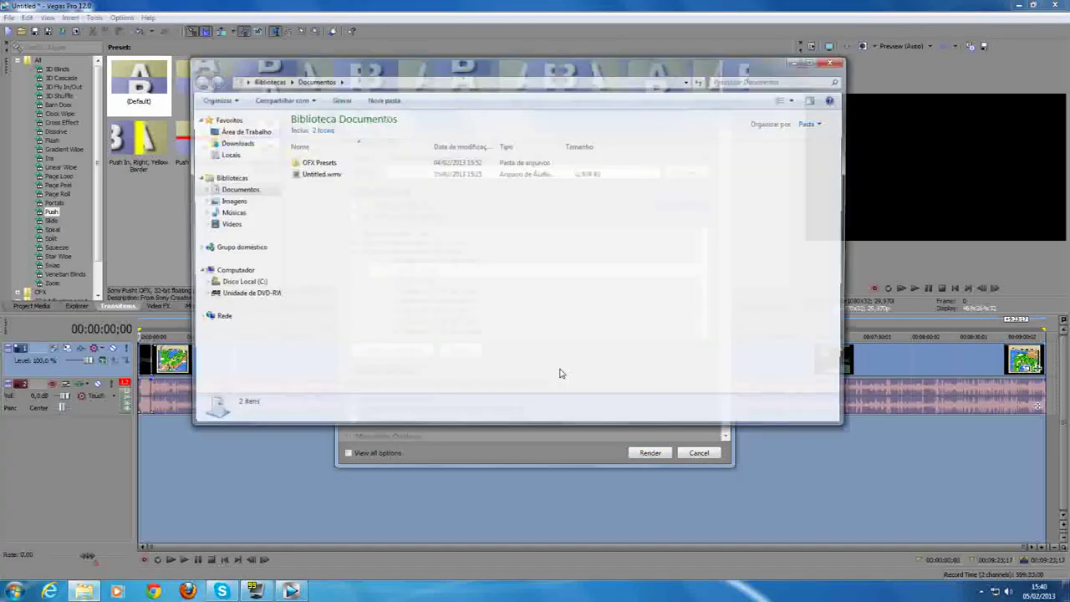
drag(574, 299, 352, 172)
key(Delete)
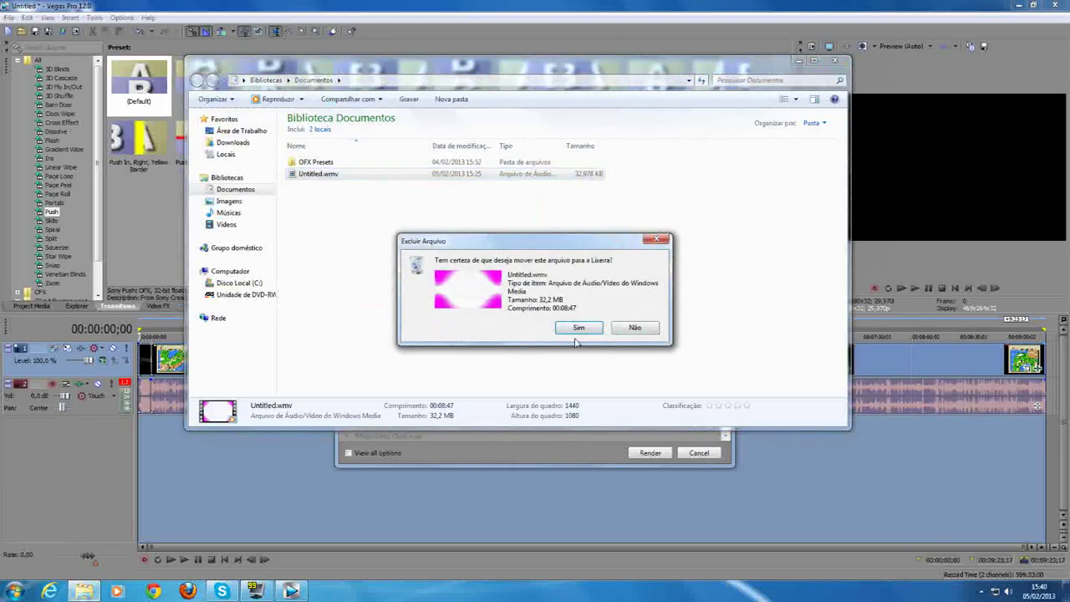
click(576, 331)
Render the project as Untitled.wmv with the 512 Kbps Video template and dismiss the progress dialog once rendering completes.
click(668, 436)
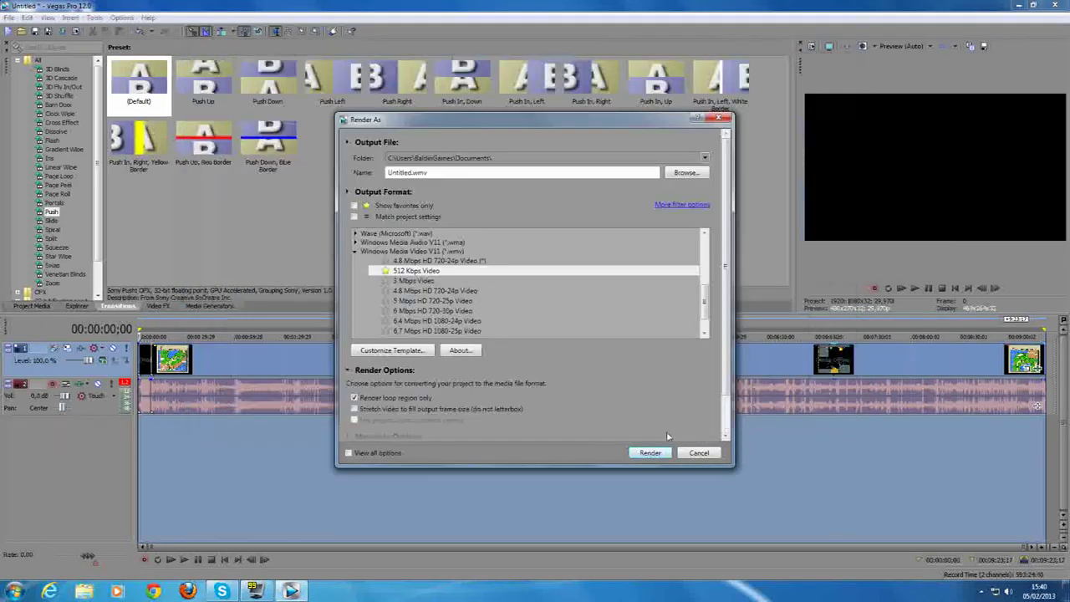
click(656, 454)
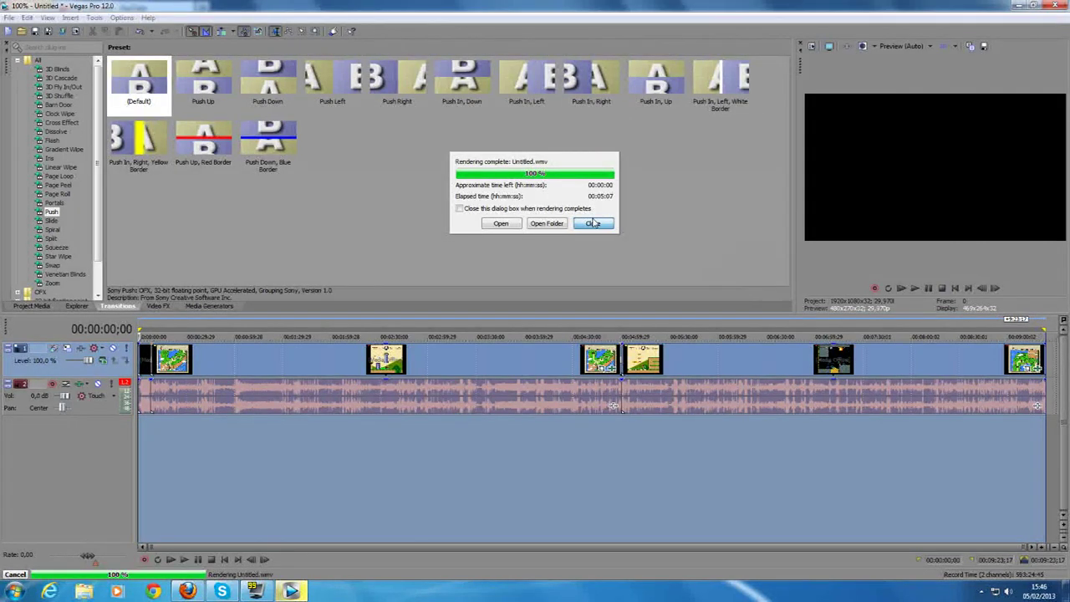
click(592, 224)
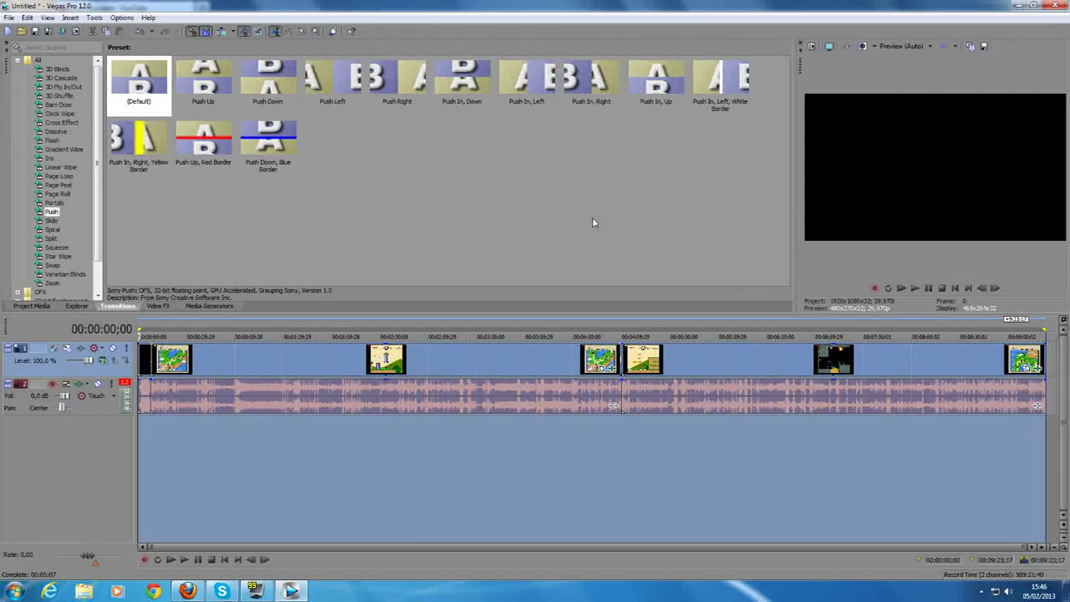
Play the rendered Untitled.wmv from the Documents library full-window, check a passage around 03:53, and close the player.
click(1019, 6)
click(14, 591)
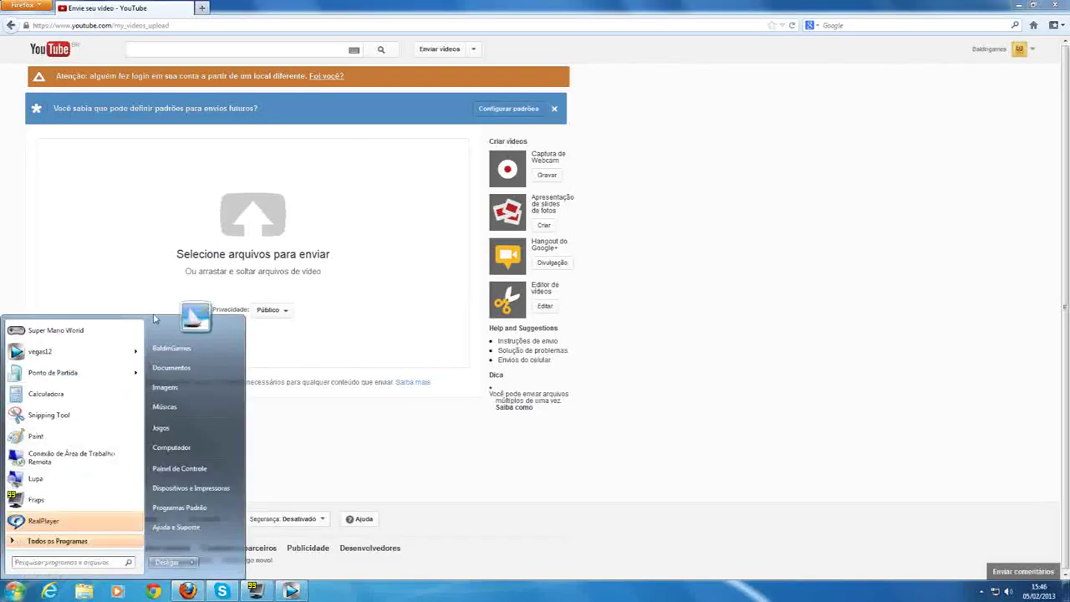
click(179, 368)
double_click(326, 173)
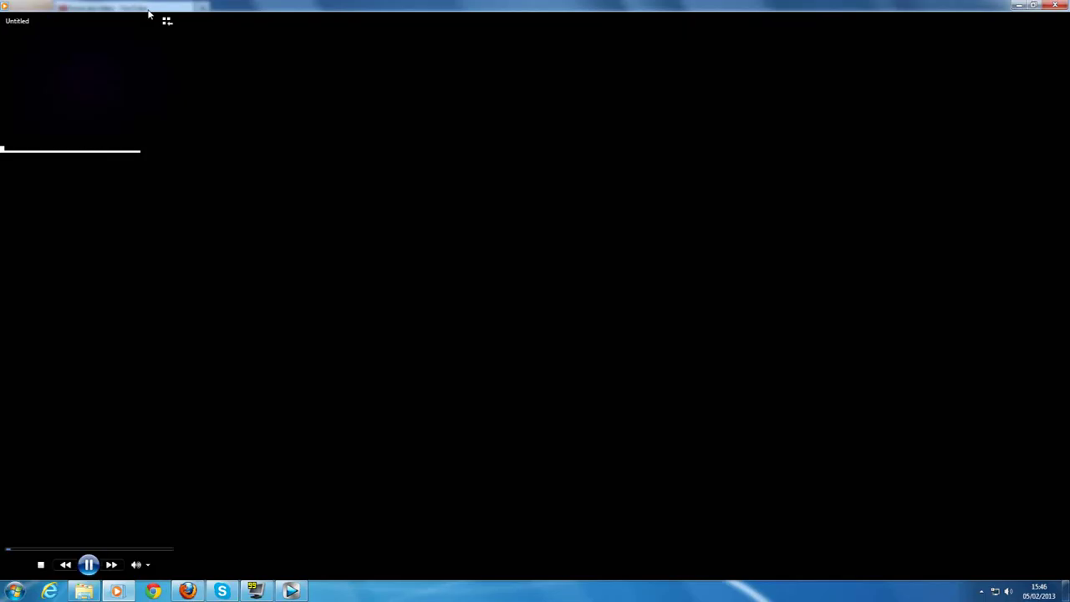
click(149, 7)
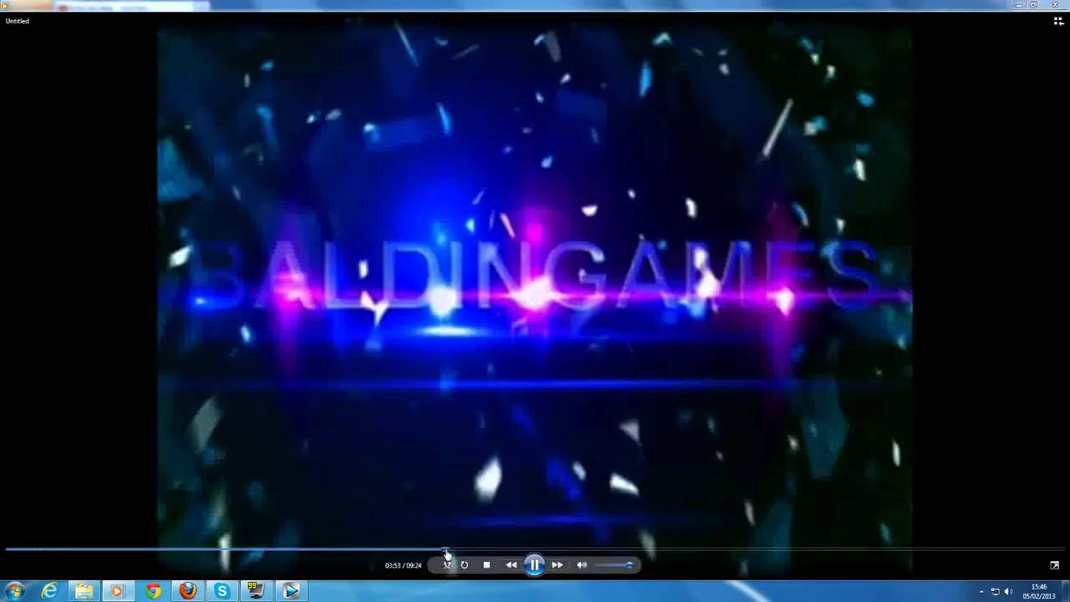
click(443, 550)
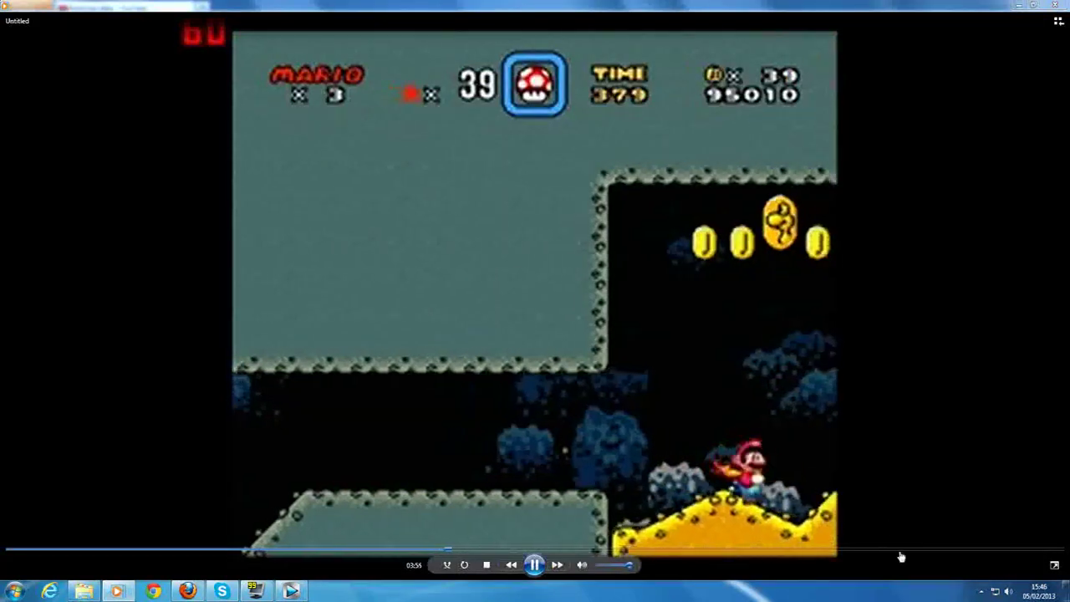
click(1061, 6)
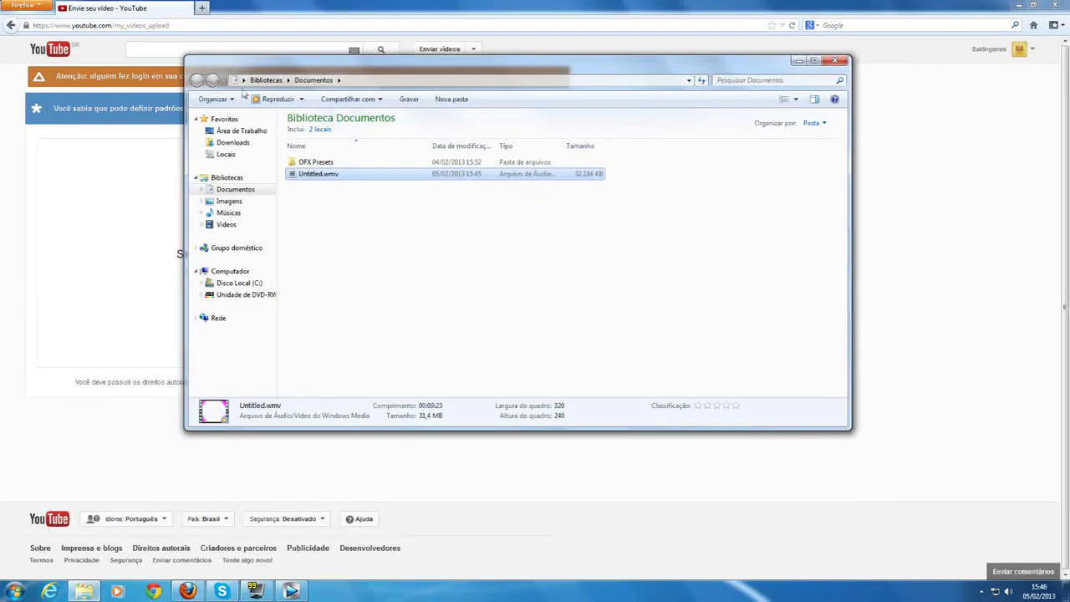
Switch to the YouTube upload page and upload Untitled.wmv from the Documents library.
click(337, 5)
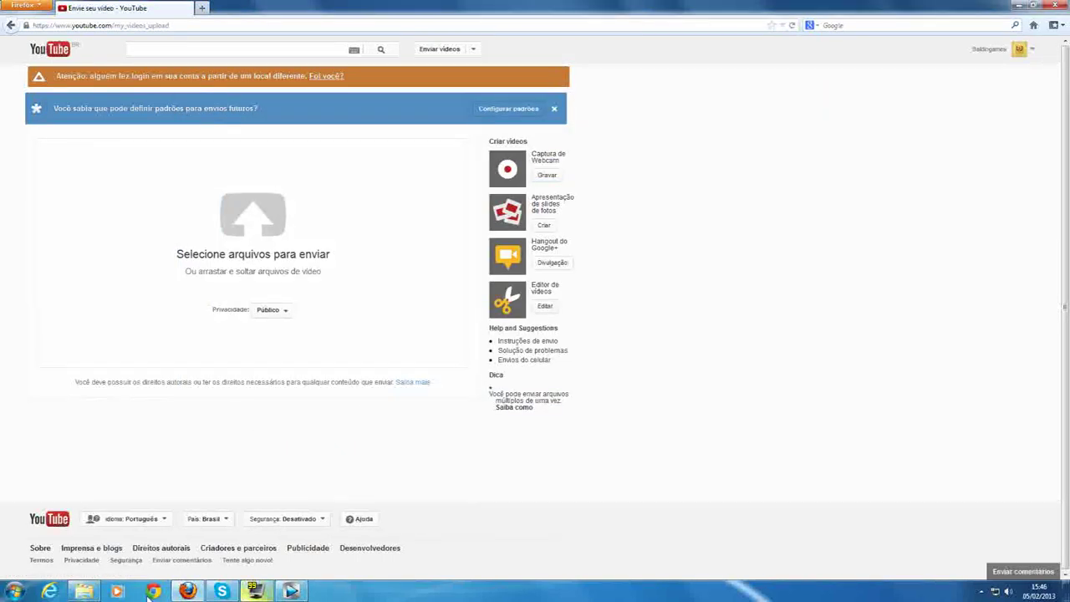
click(84, 591)
drag(378, 178, 96, 204)
Replace the video title with "Super Mario Part 3" followed by the author's @ handle.
click(117, 253)
click(117, 271)
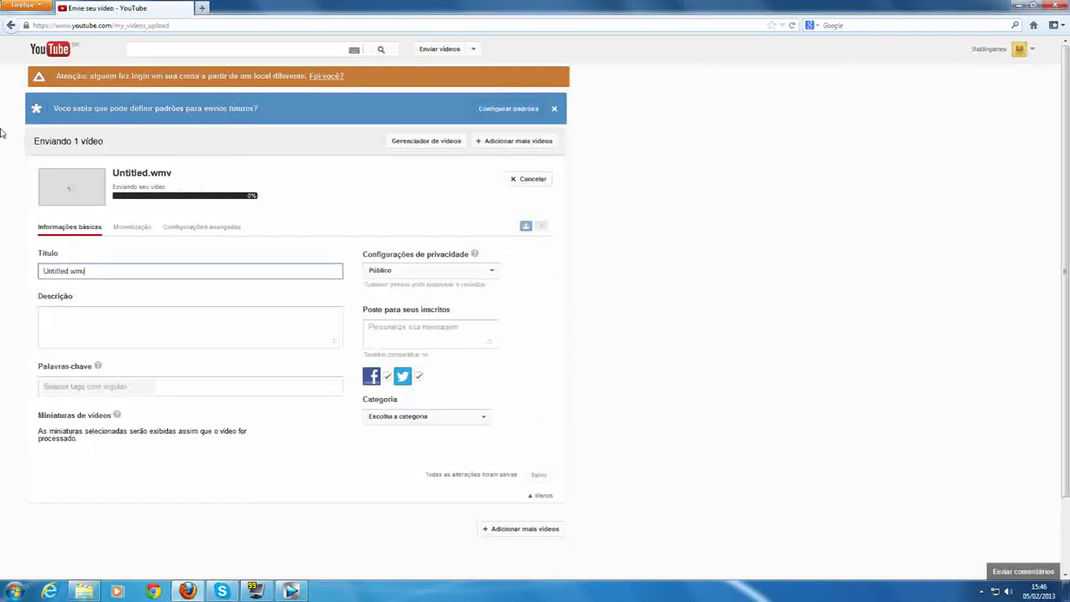
key(BackSpace)
key(BackSpace)
key(BackSpace)
key(BackSpace)
key(BackSpace)
key(BackSpace)
key(BackSpace)
key(BackSpace)
key(BackSpace)
key(BackSpace)
key(BackSpace)
key(BackSpace)
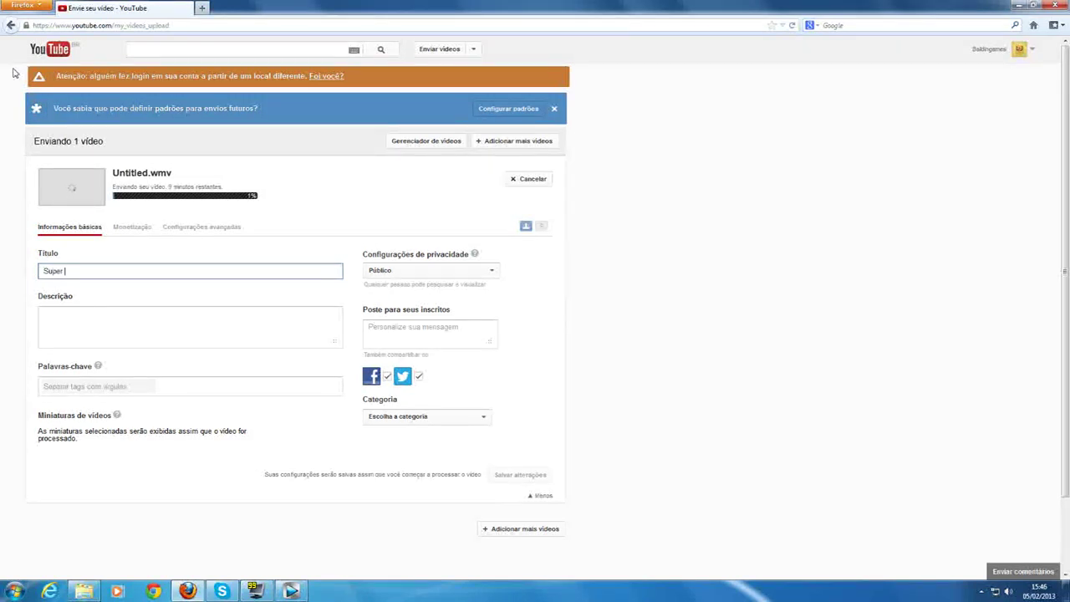
text(Super Mario Pary)
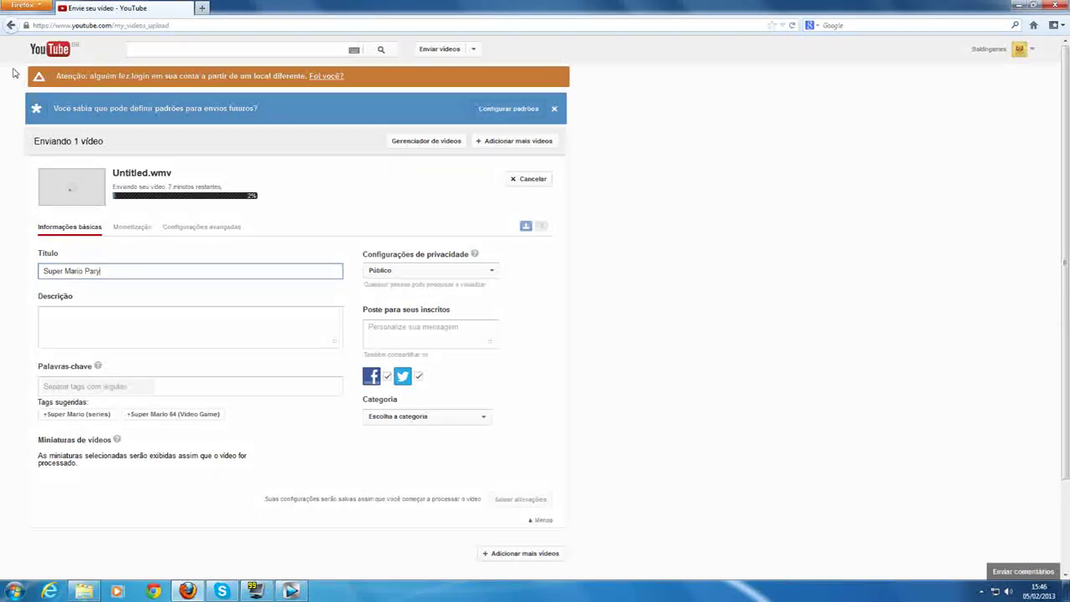
text(t)
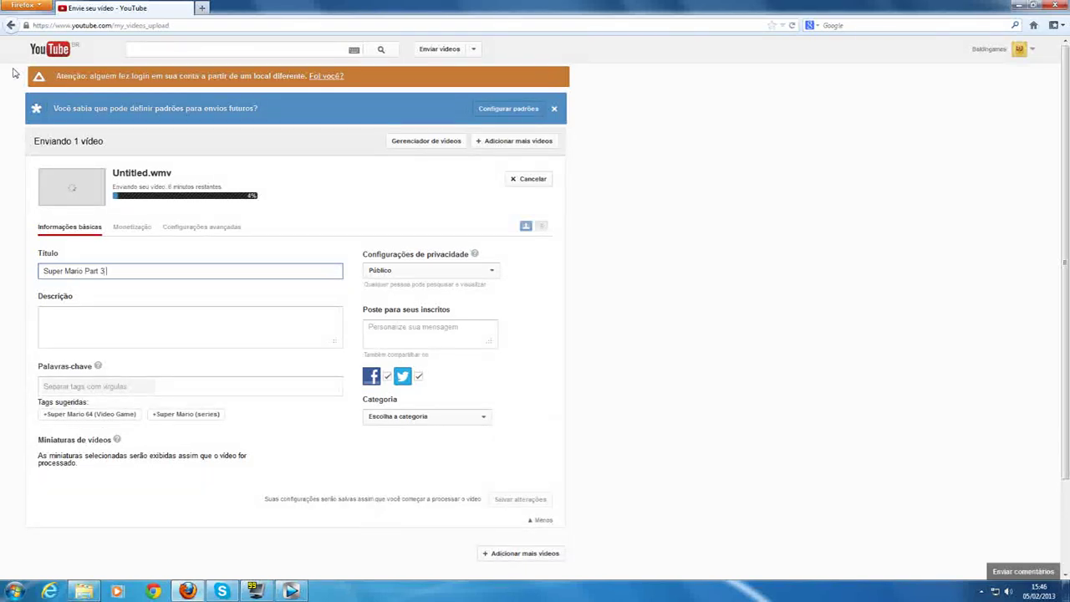
text(3 @Lucas)
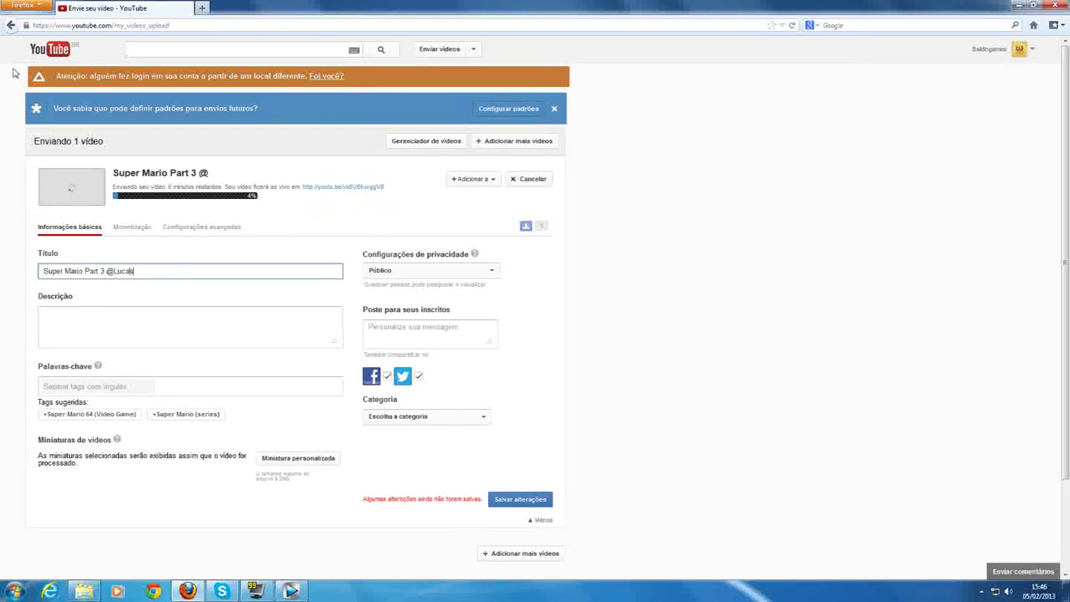
text( B)
key(BackSpace)
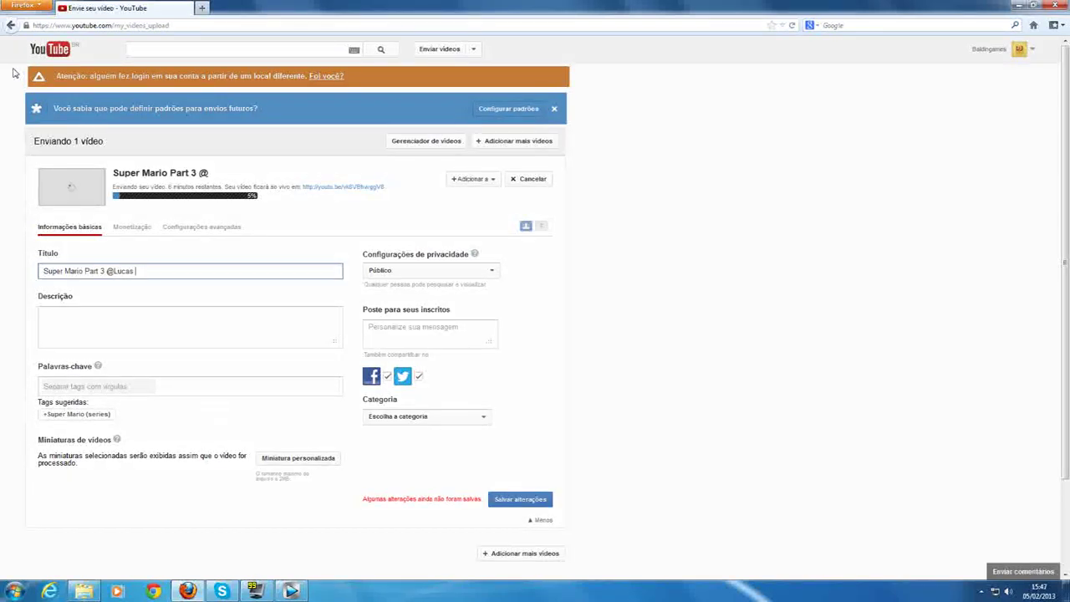
text(ald)
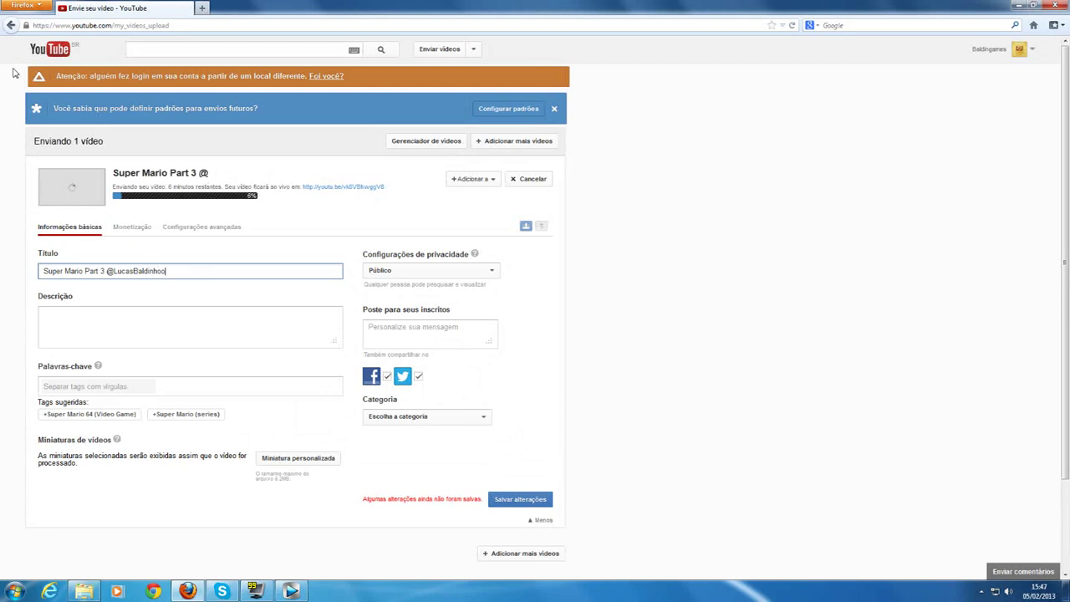
text(inhoo)
key(Tab)
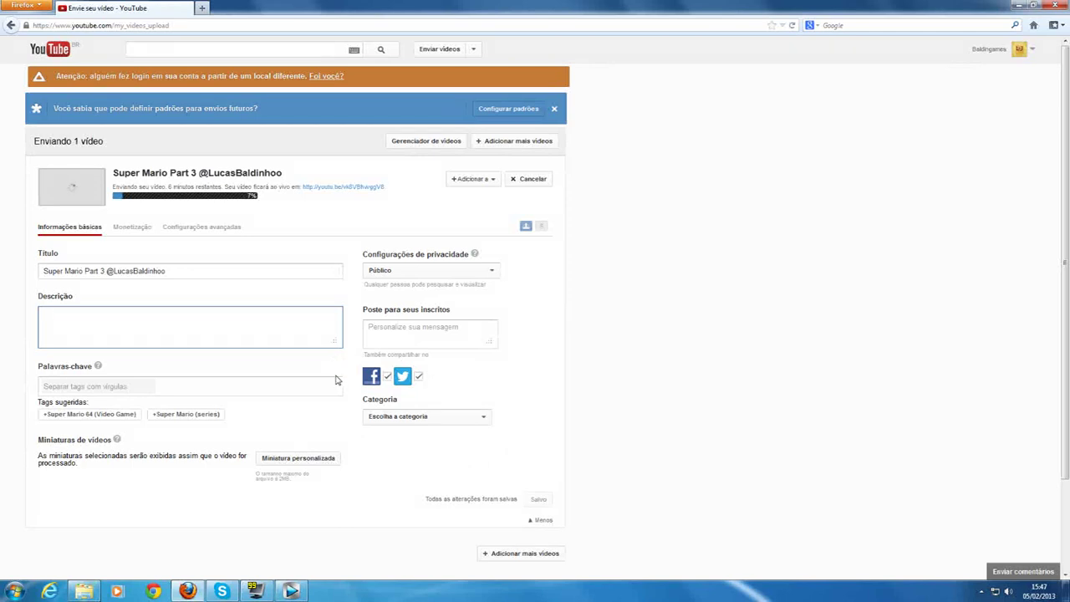
Add the suggested tags Super Mario (series), Super Mario 64 (Video Game) and Video Game (Industry) to the video's keywords.
click(201, 413)
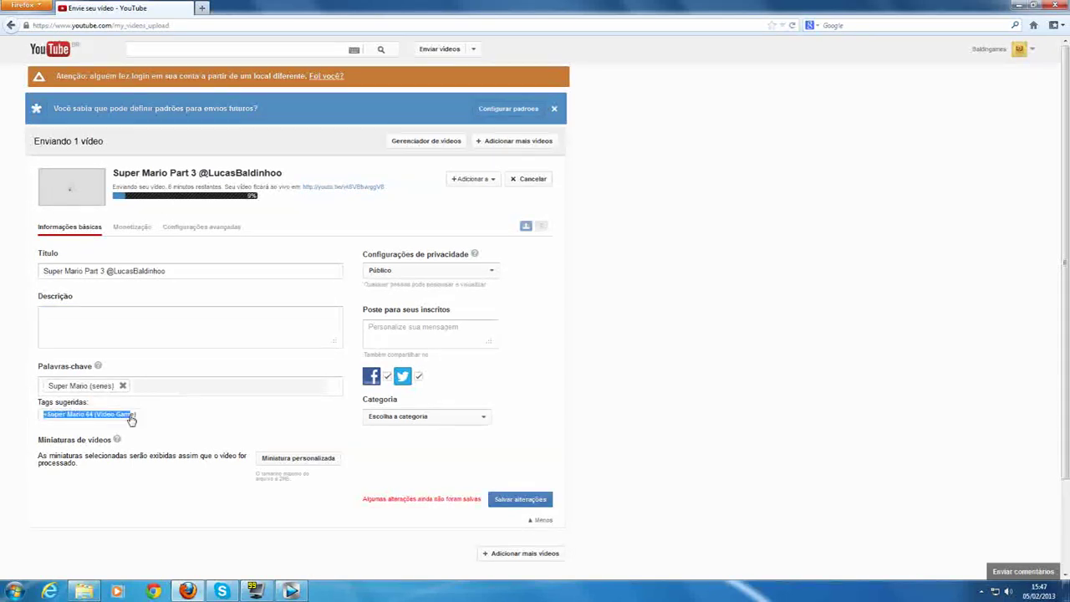
click(132, 415)
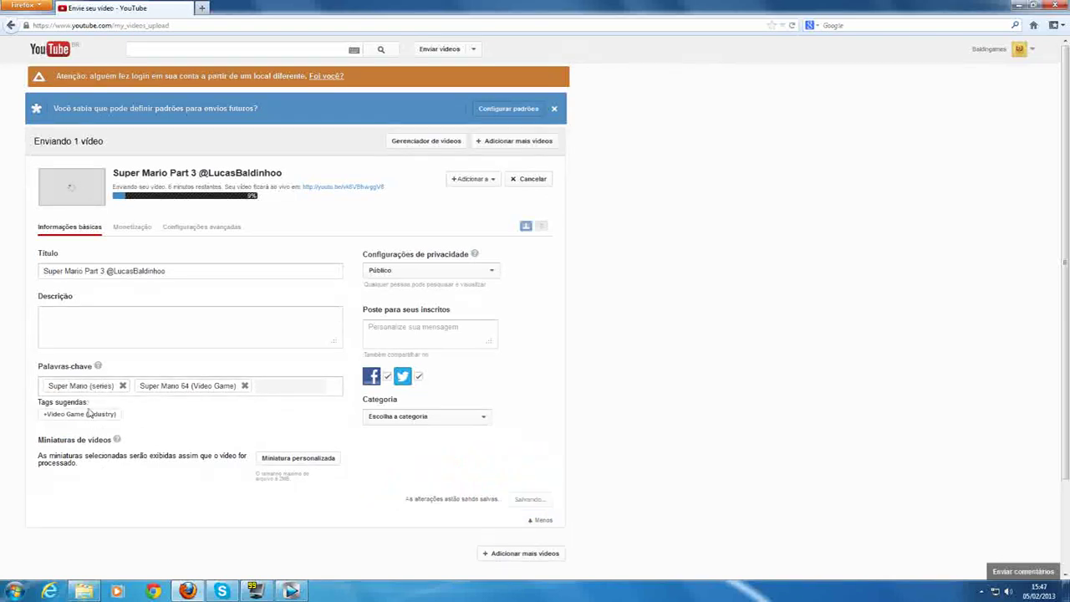
click(84, 414)
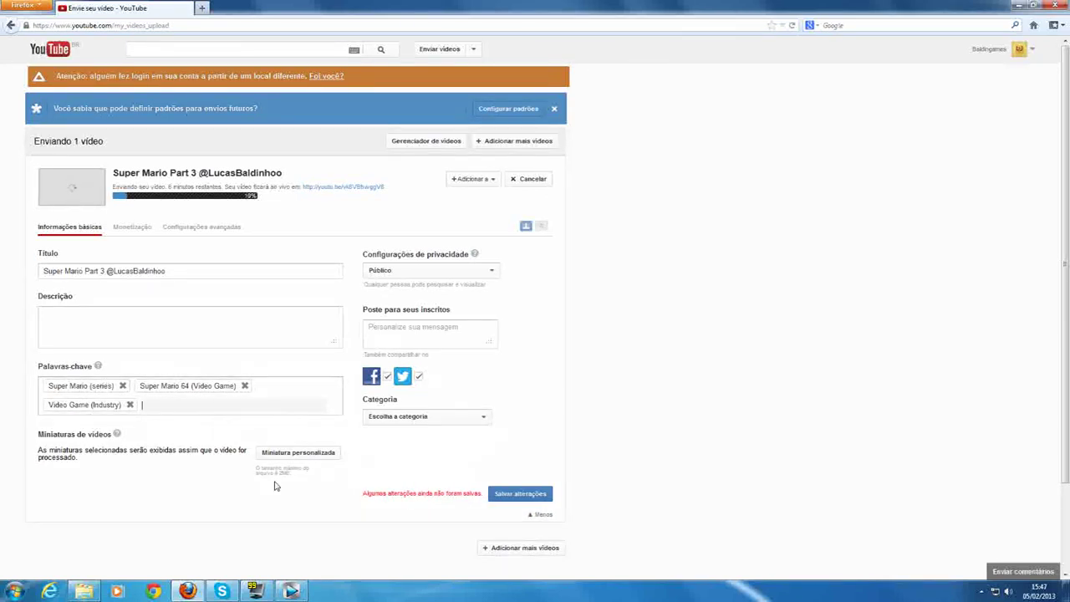
Add the author's surname, BaldinGames, PC, Jogos and Games as further keywords.
text(n,BaldinGames,PC)
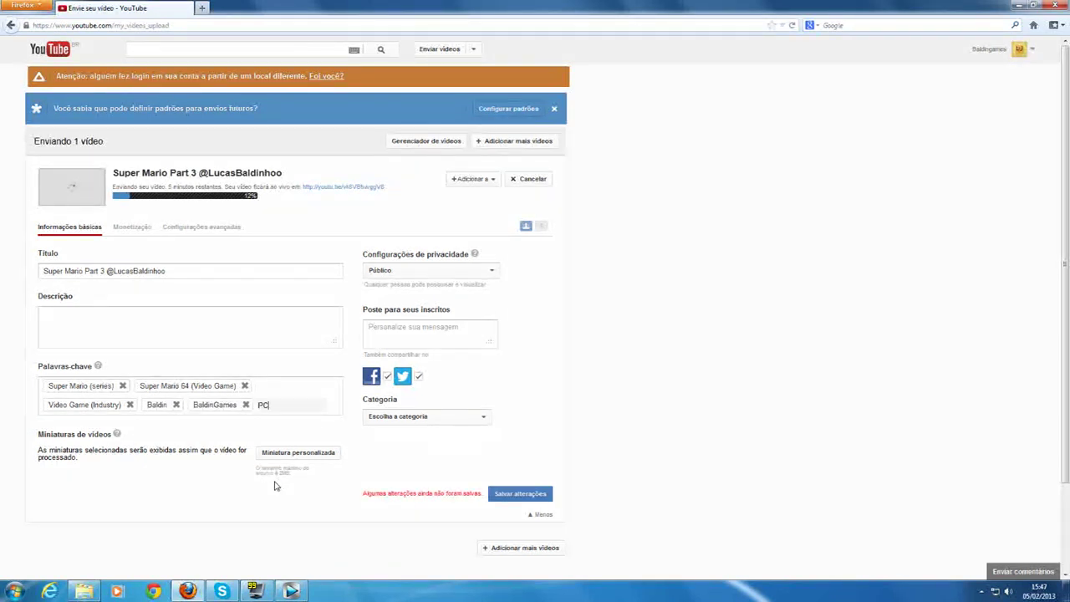
text(,)
text(Jogoas)
key(BackSpace)
text(s,)
text(Game)
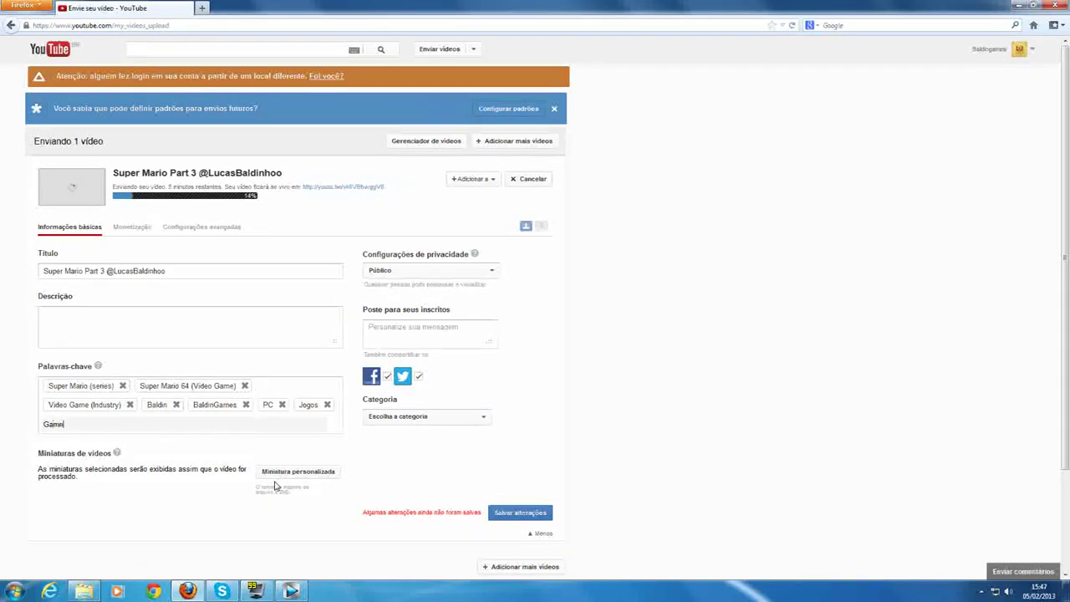
text(s,)
Start the video description with "Facebook:" and open facebook.com/baldingames in a new browser tab.
click(75, 322)
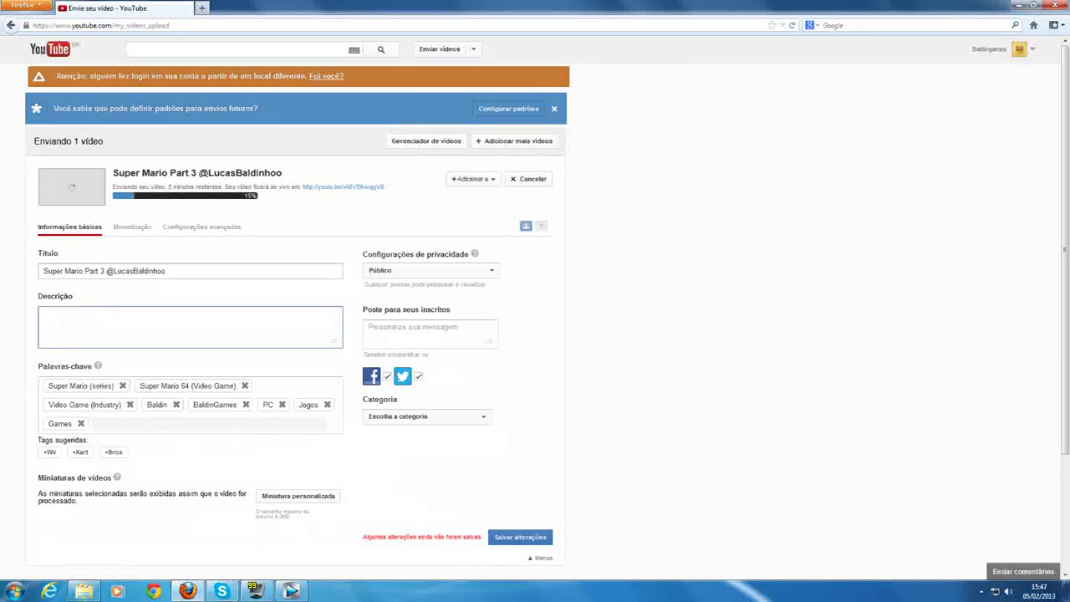
text(Facebook:)
click(202, 8)
key(ctrl+v)
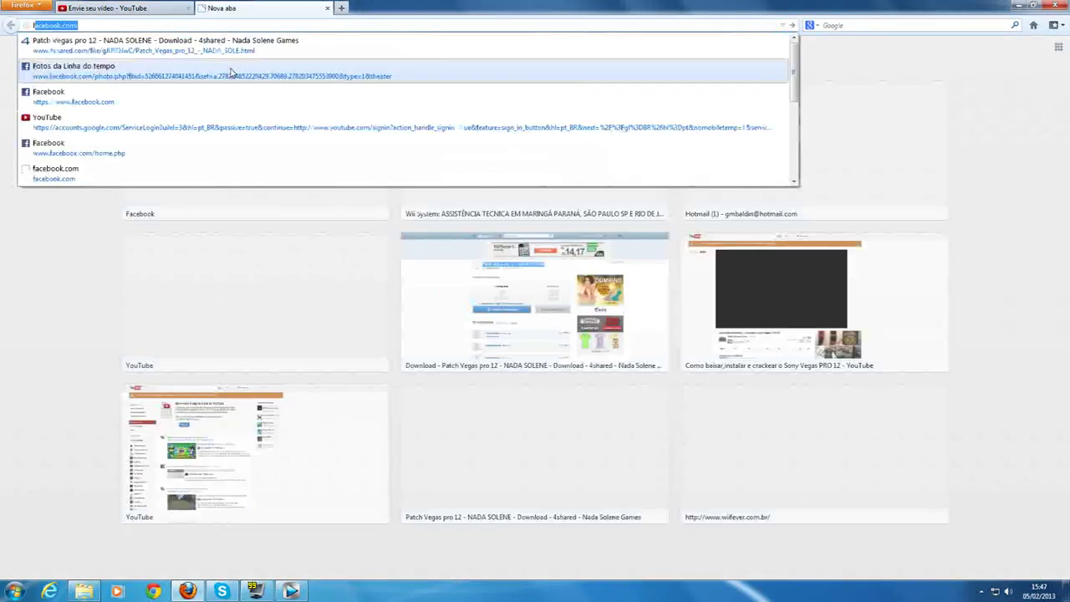
click(232, 72)
key(ctrl+a)
key(BackSpace)
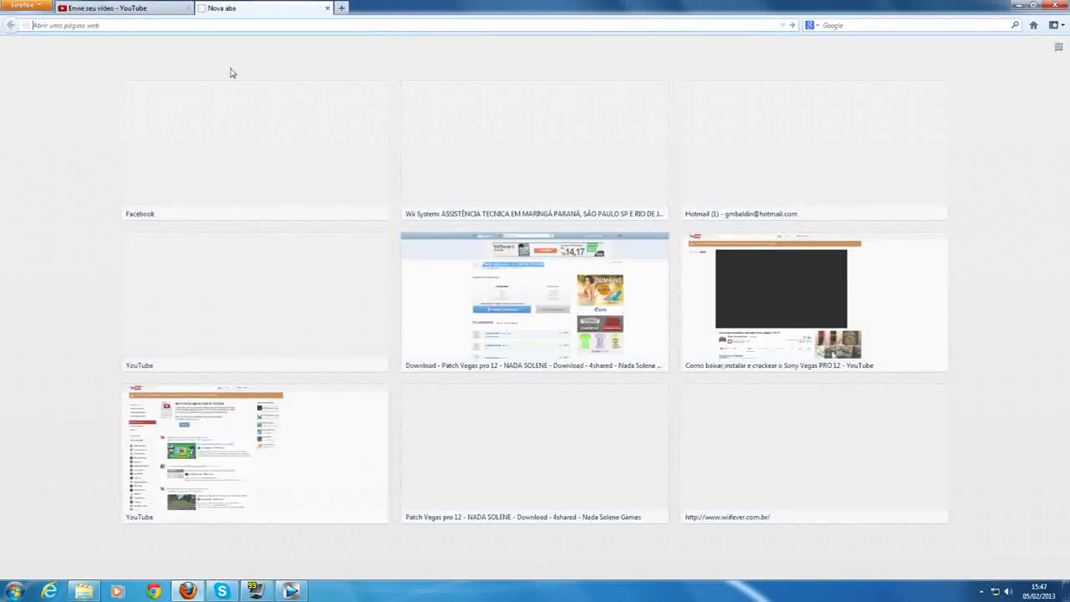
text(b)
key(BackSpace)
text(facebook.com/baldingames)
key(Return)
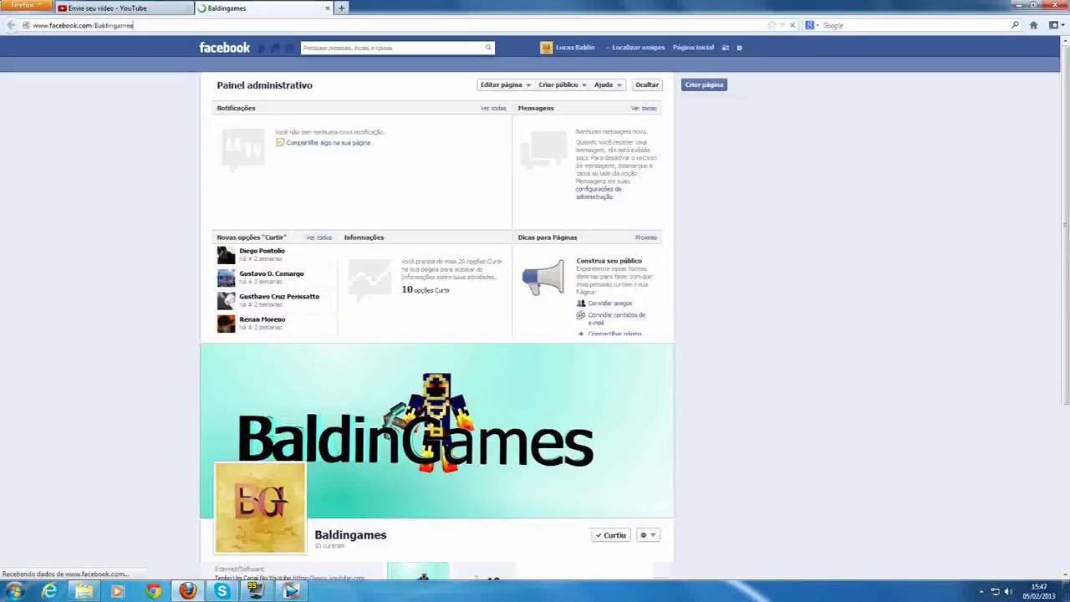
Copy the Facebook page's address and paste it after "Facebook:" in the video description.
click(145, 24)
key(ctrl+c)
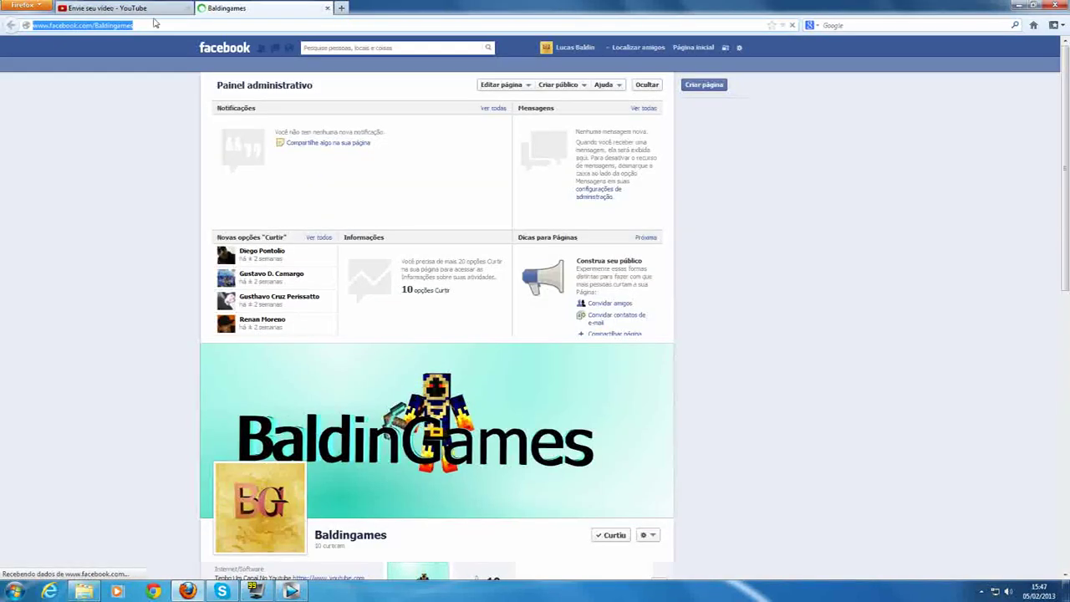
scroll(62, 507, down, 5)
scroll(62, 507, down, 3)
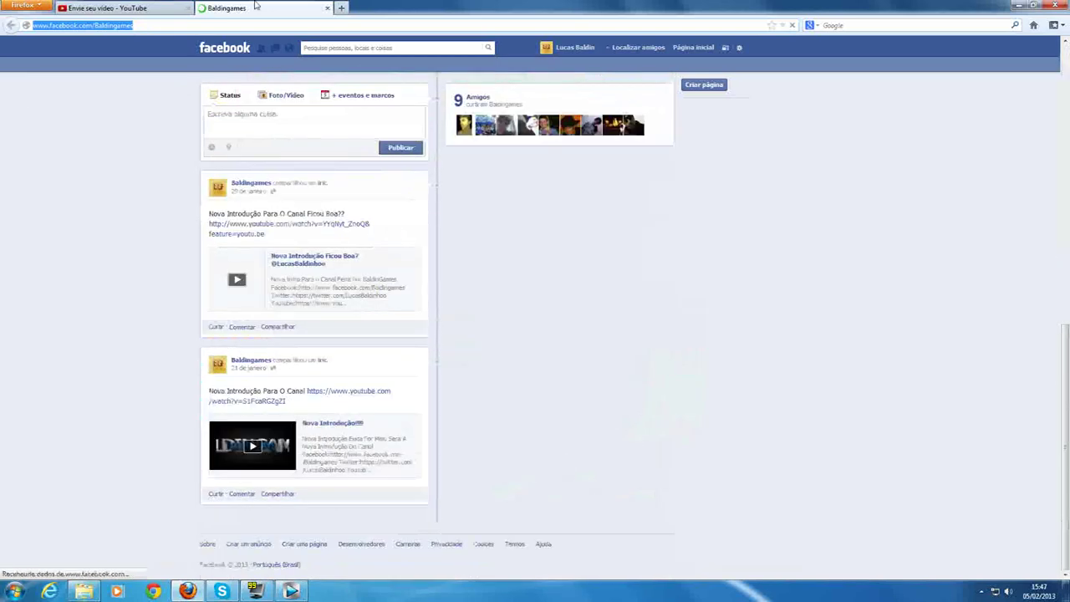
click(110, 7)
key(ctrl+v)
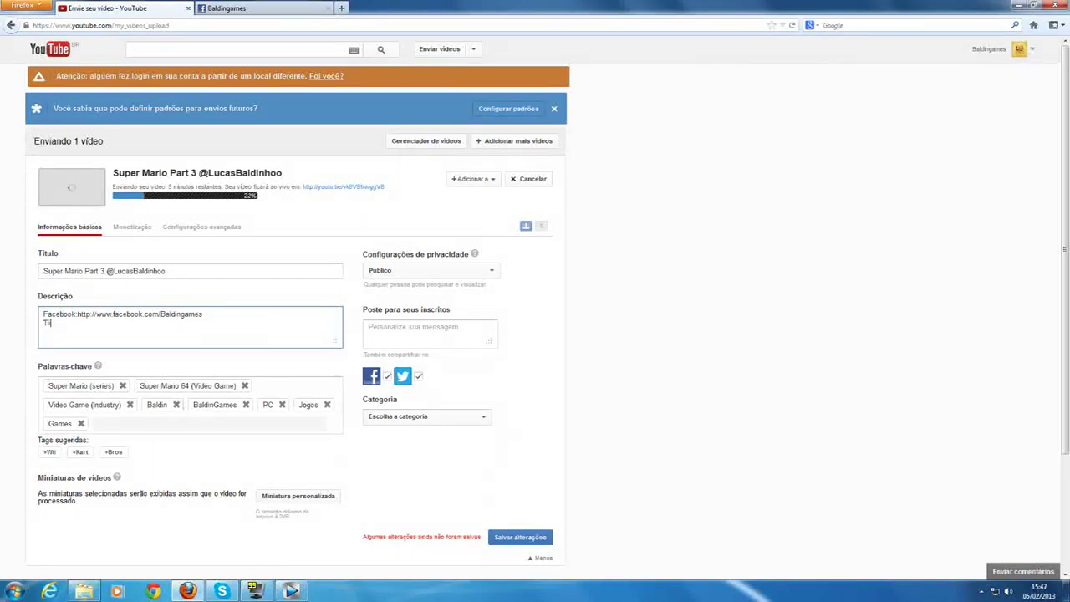
Add a "Twitter:" line to the video description and open the author's profile page on twitter.com in the second browser tab.
text(Twitter:)
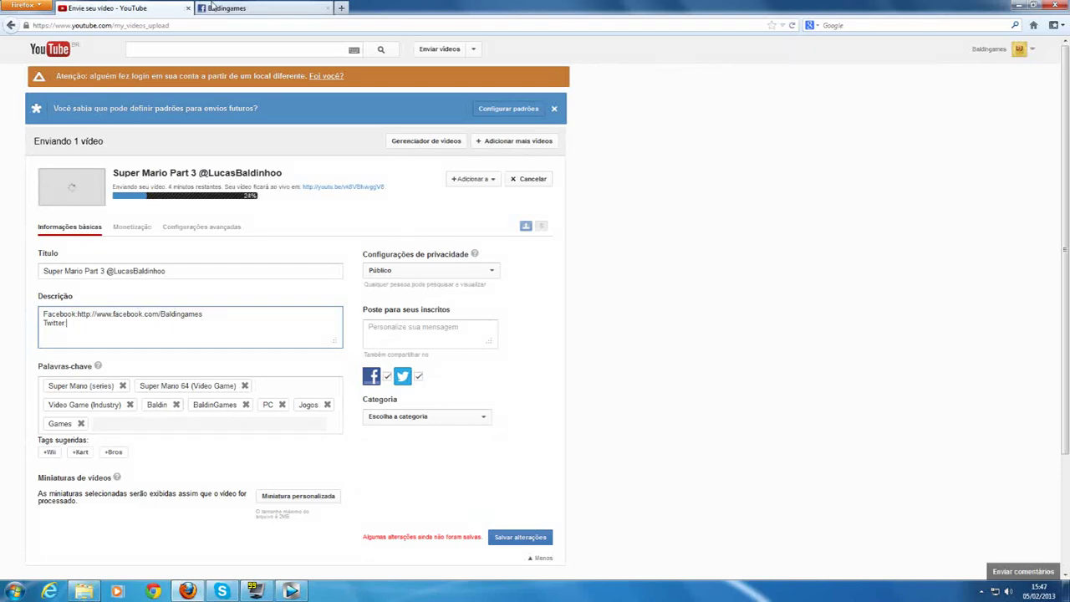
click(251, 8)
click(174, 25)
text(y)
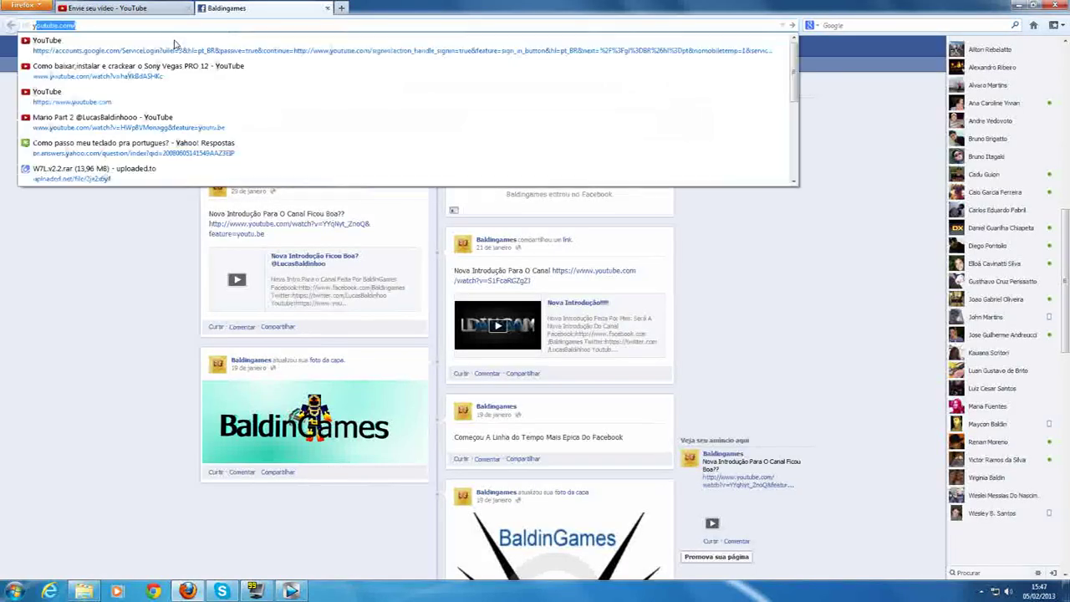
key(BackSpace)
text(twitter.com)
key(Return)
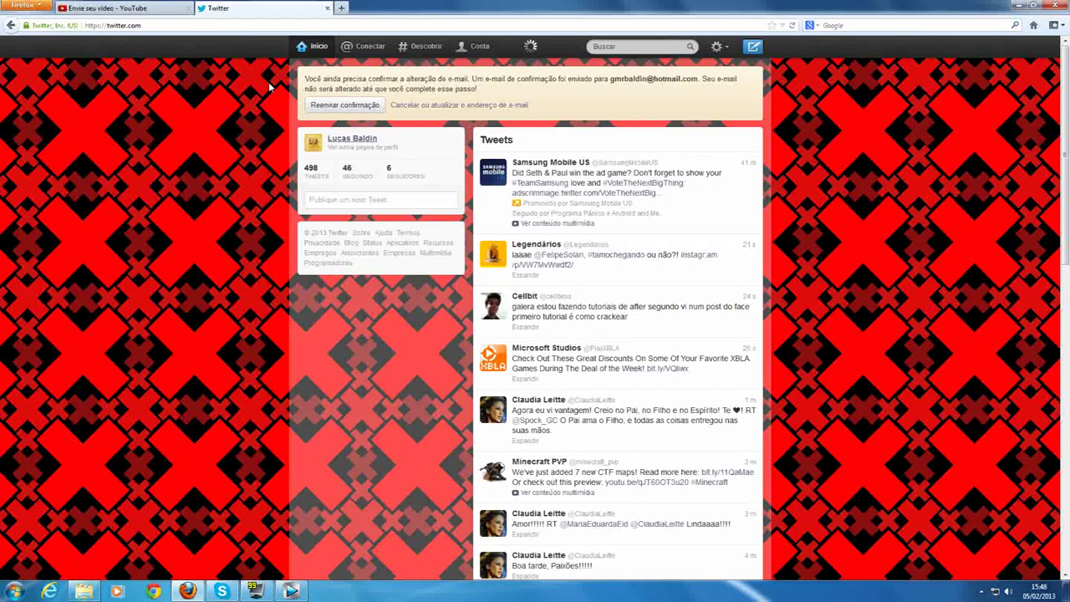
click(352, 147)
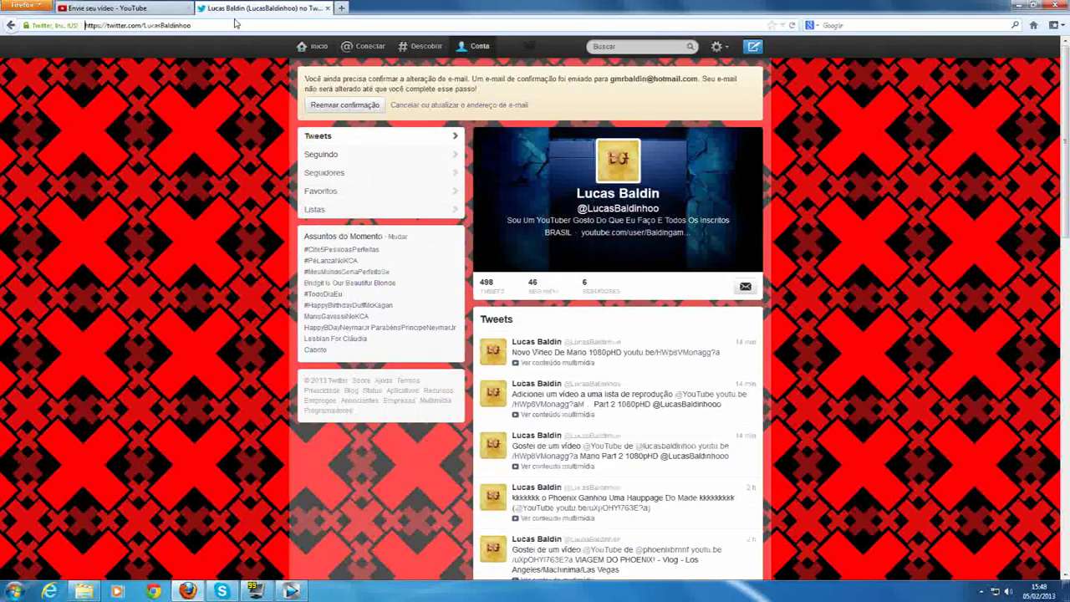
Copy the Twitter profile's address and paste it after "Twitter:" in the video description.
key(ctrl+c)
click(117, 8)
key(ctrl+v)
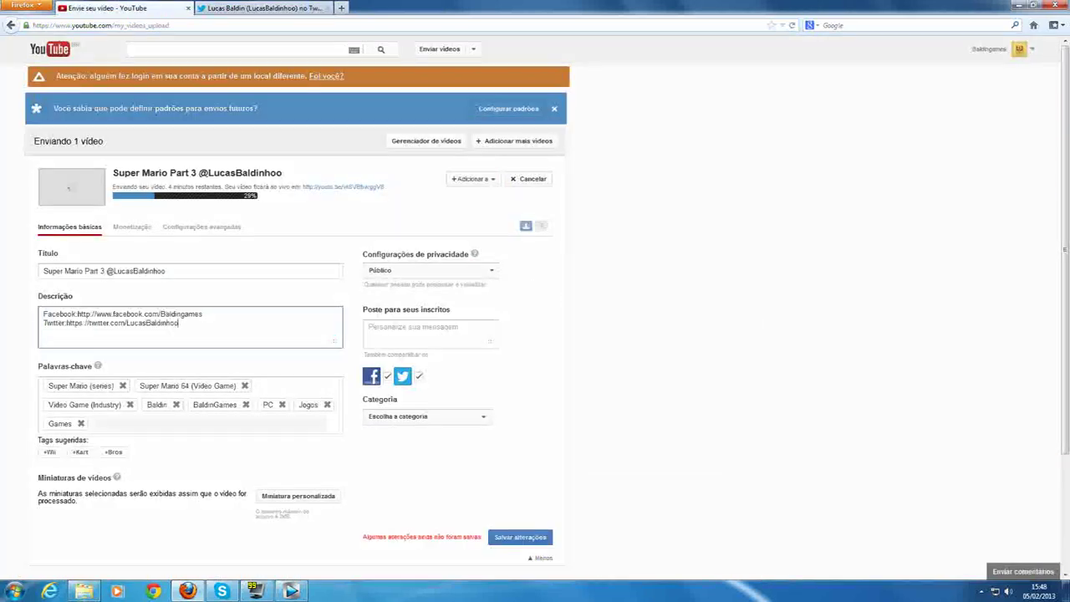
Enter "Terceiro Video De Mario" as the message posted to subscribers.
click(414, 333)
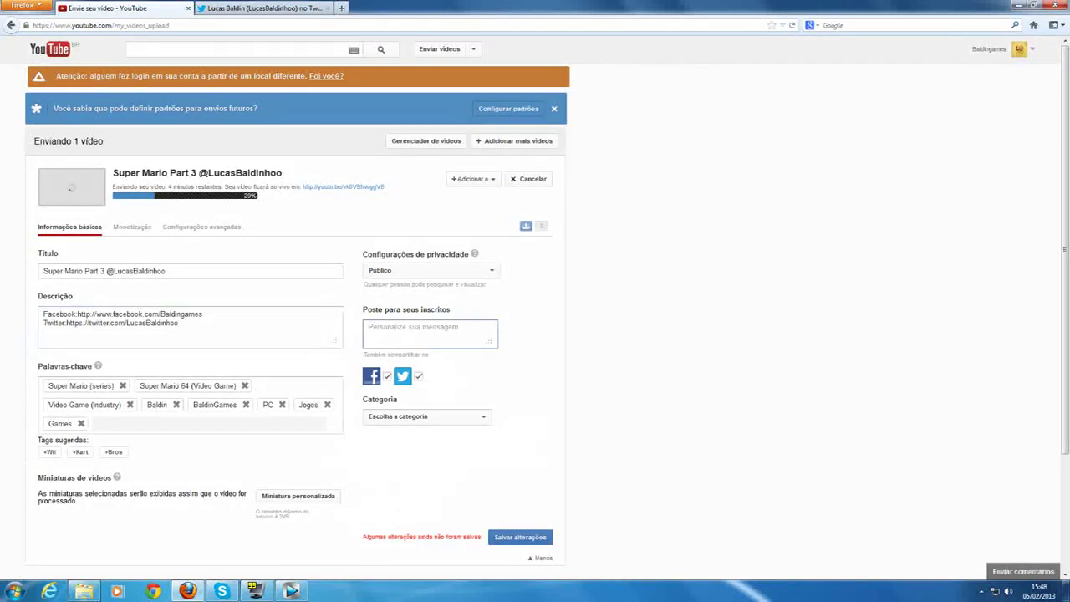
text(3Terceiro Video De Mario)
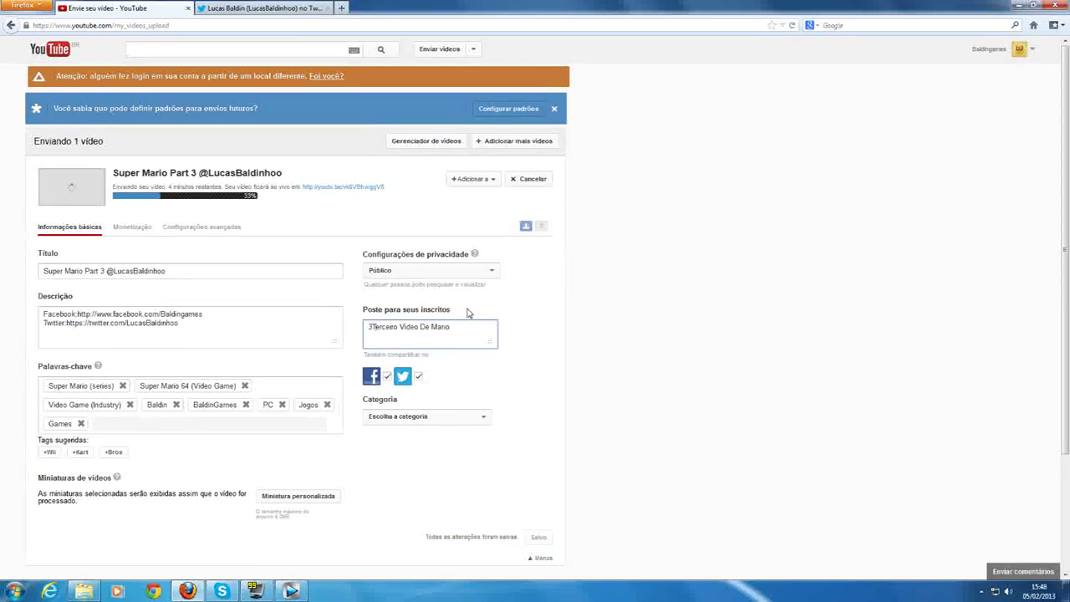
key(Home)
key(Delete)
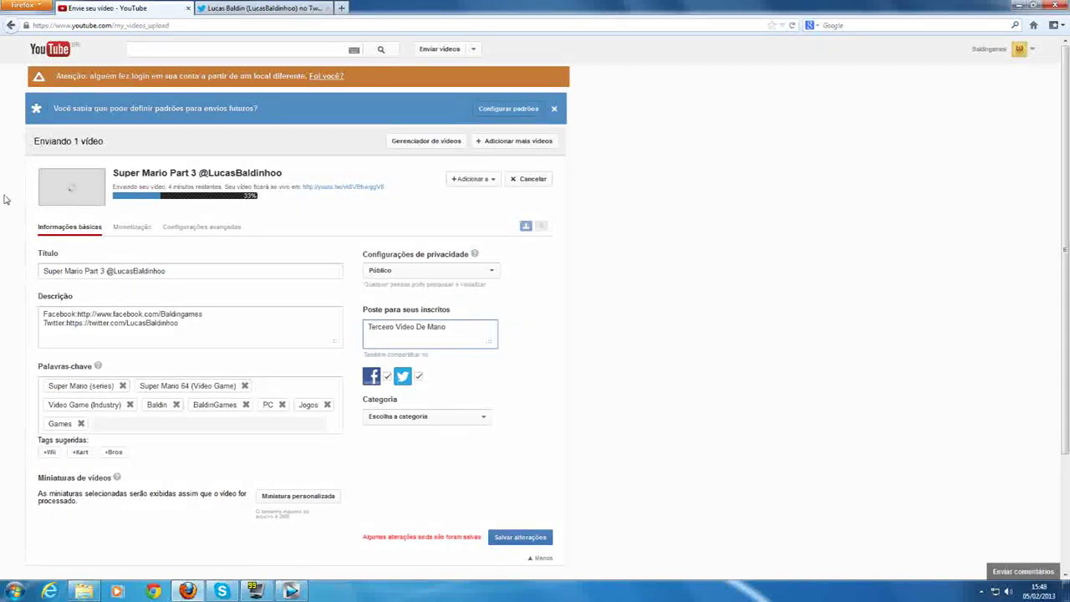
Enable the monetization option "Gerar receita com meu vídeo" for the video and return to its basic information.
click(133, 229)
click(107, 254)
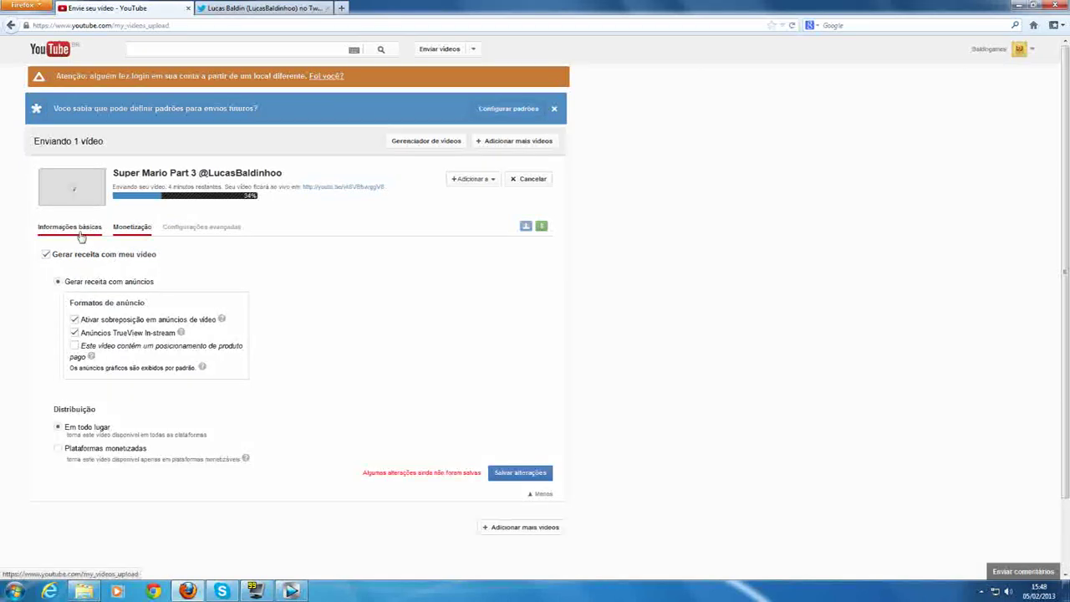
click(70, 227)
Upload devoltaopassado3supermarioworld.jpg from the desktop as the video's custom thumbnail and close the Twitter page.
click(276, 501)
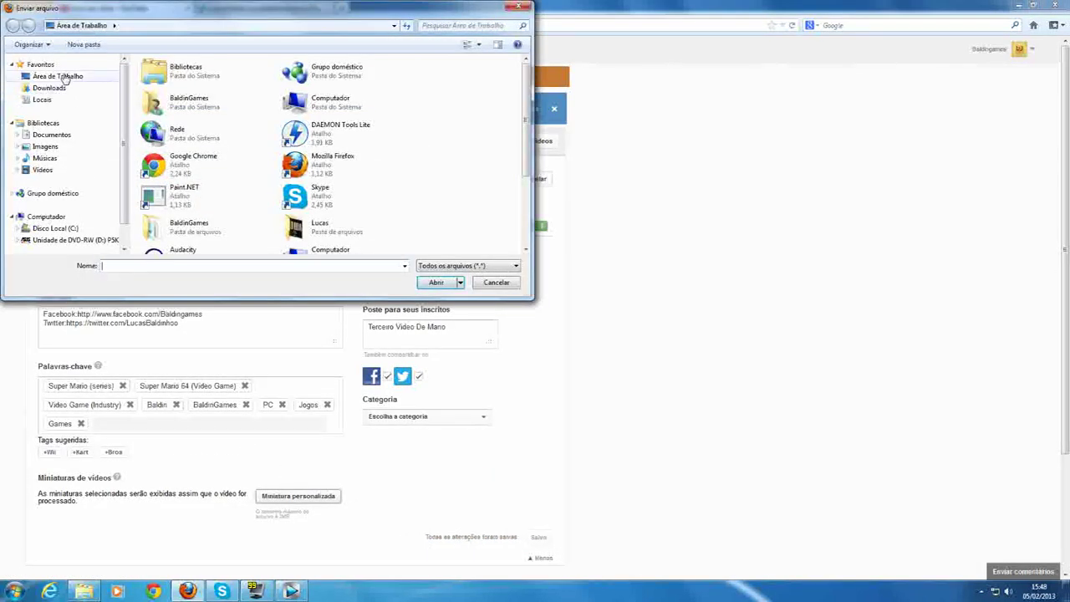
click(64, 76)
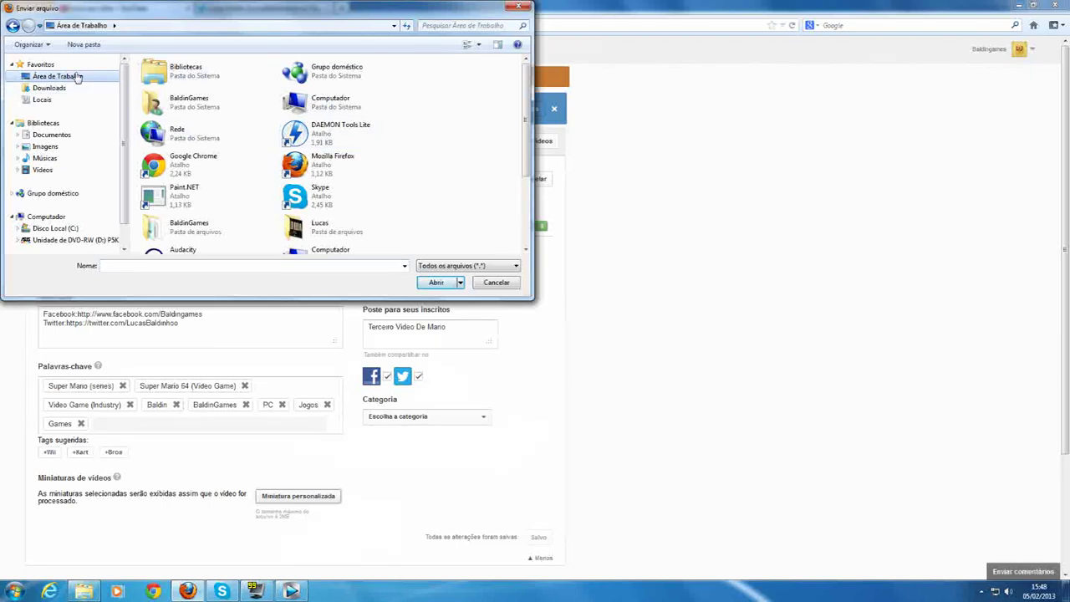
drag(528, 131, 525, 206)
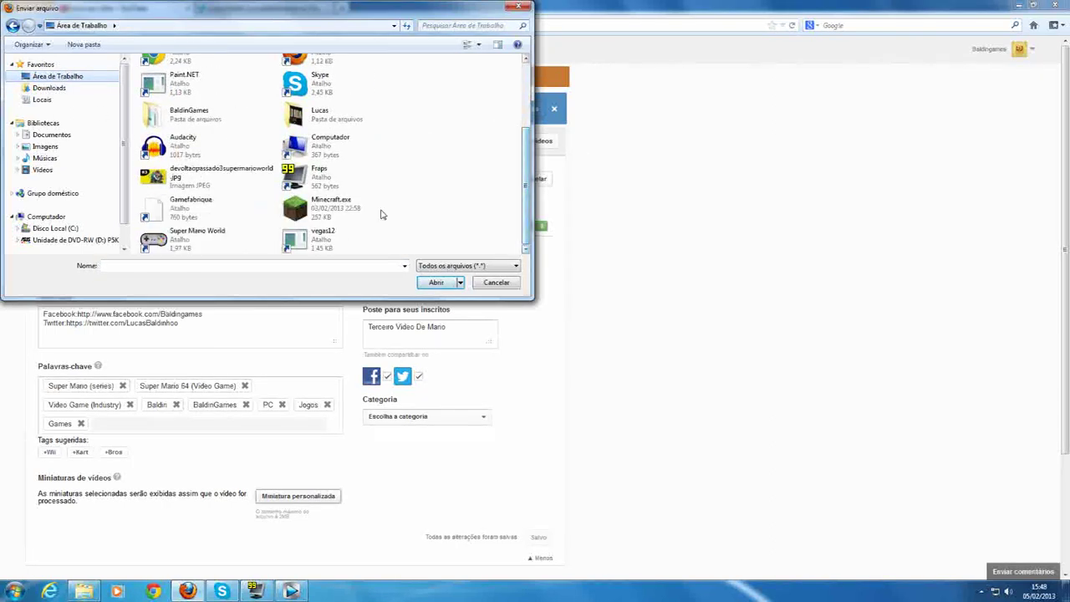
click(208, 178)
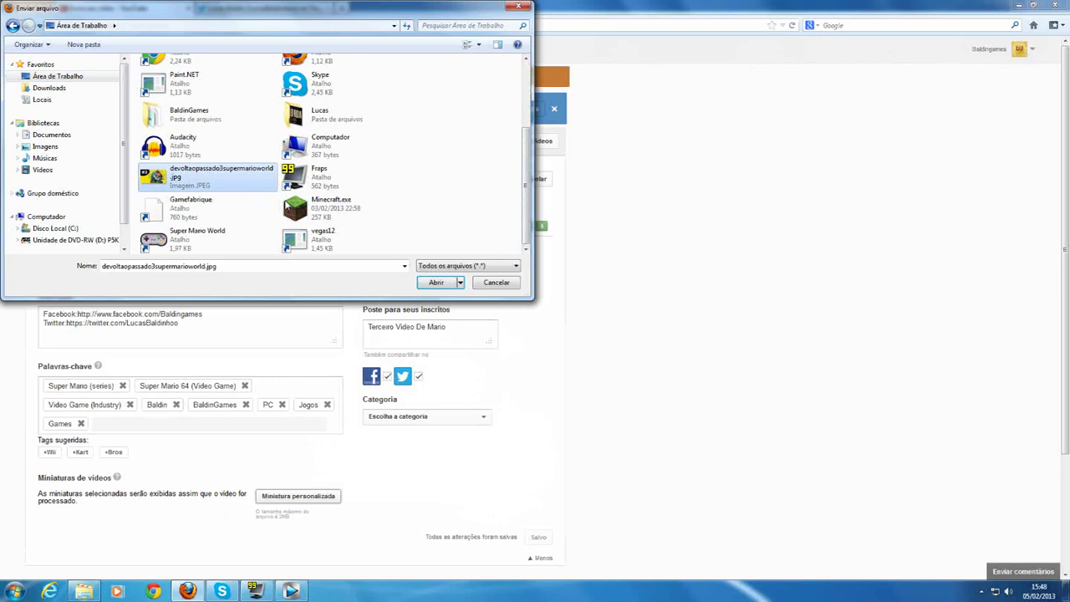
click(442, 282)
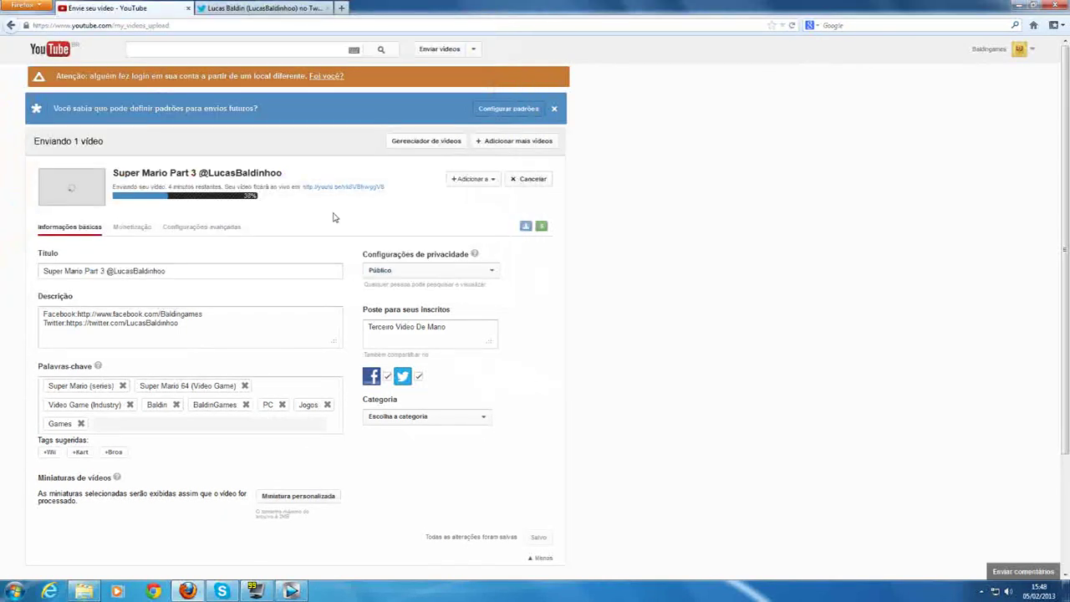
click(291, 499)
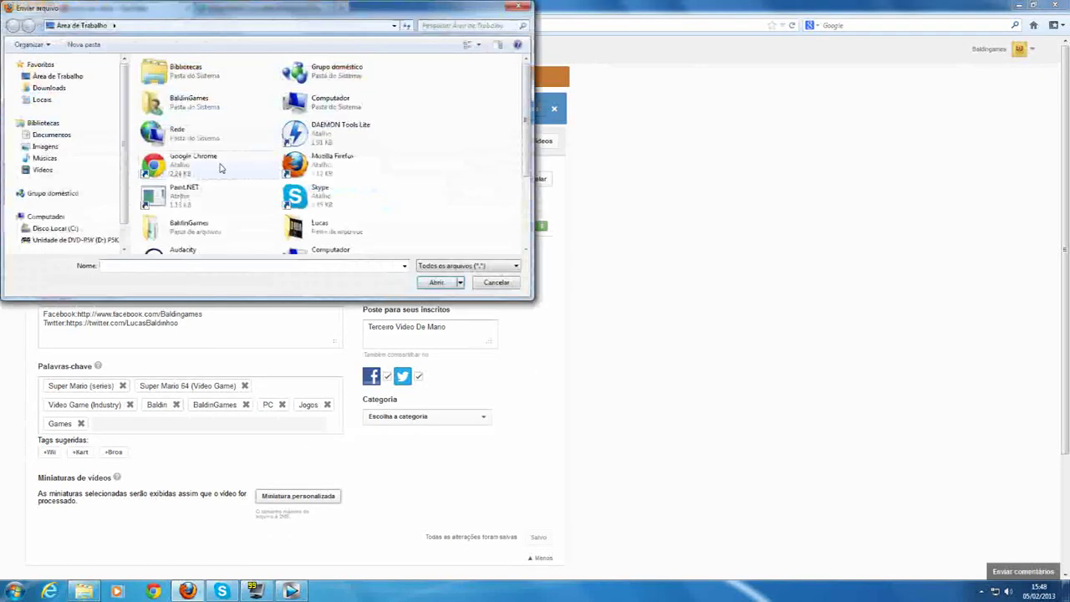
scroll(446, 172, down, 5)
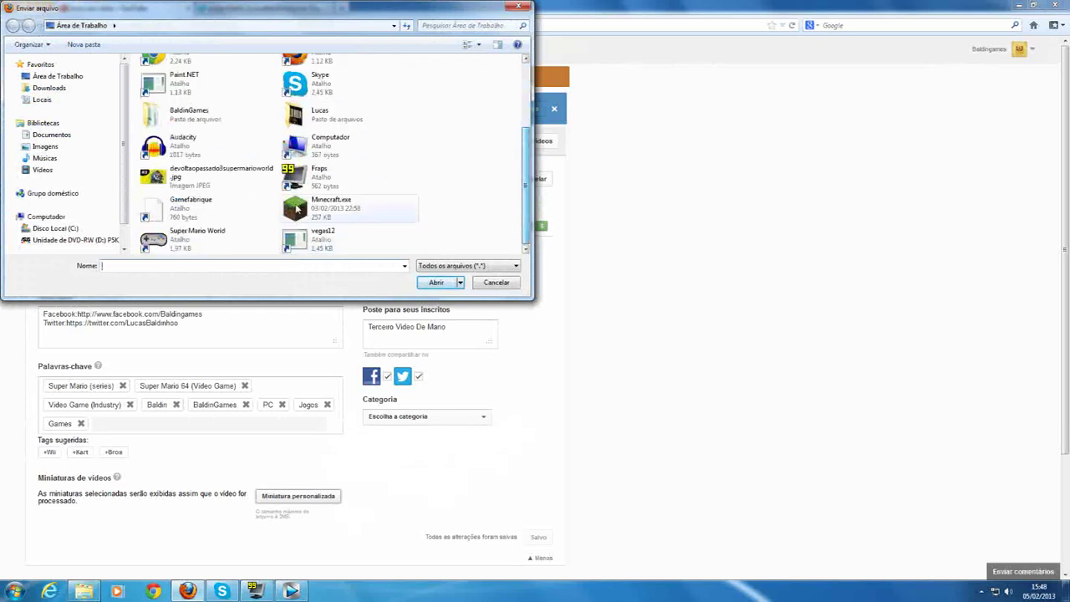
double_click(209, 172)
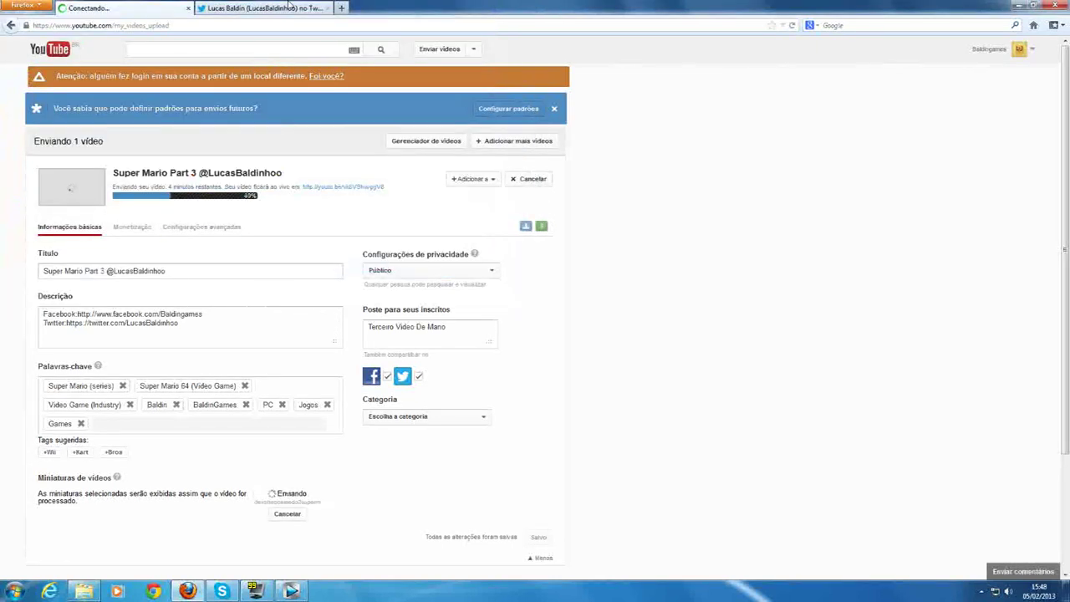
click(288, 7)
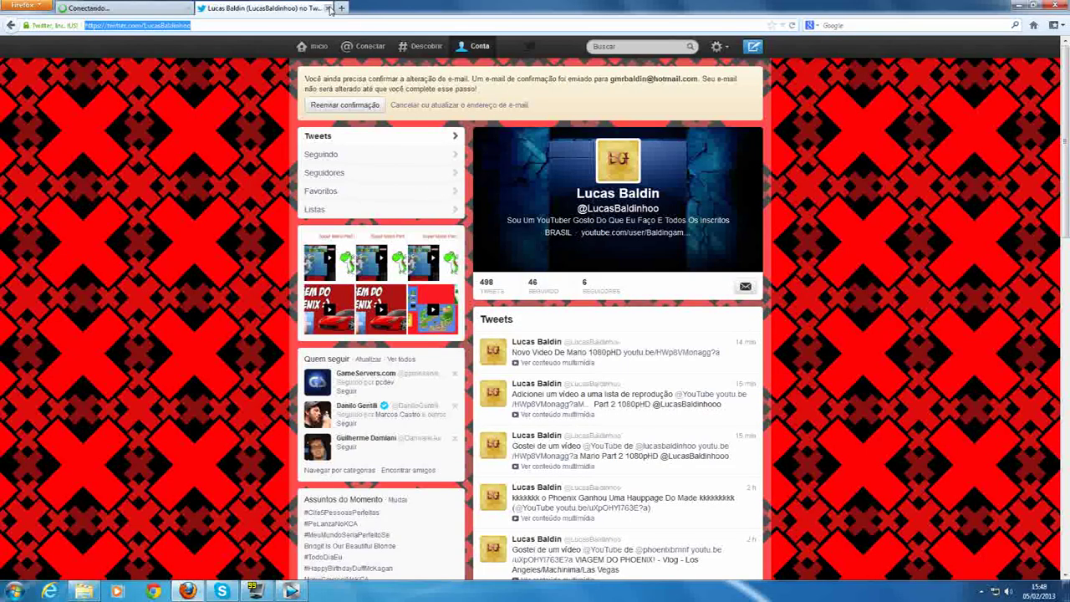
click(327, 8)
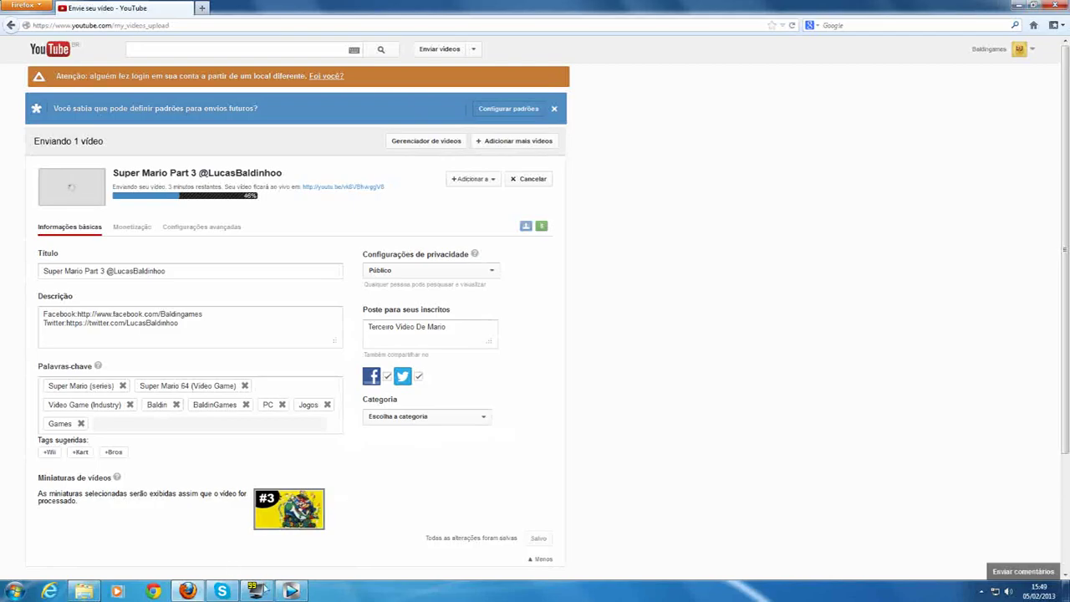
Switch to Vegas Pro, keep the project open, and open the custom settings of the 512 Kbps Windows Media Video render template.
click(291, 591)
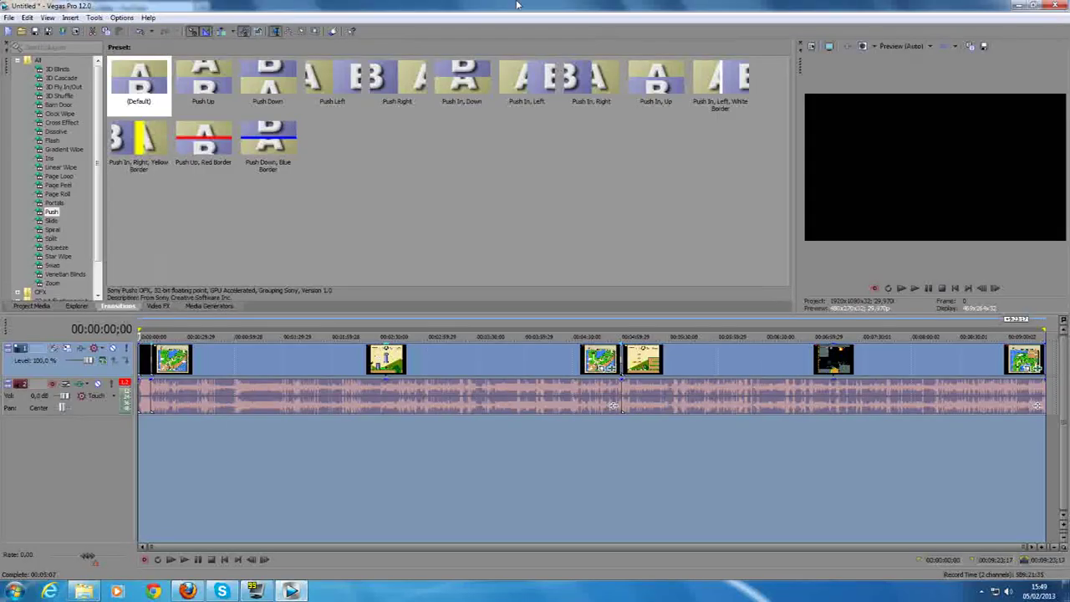
click(1053, 5)
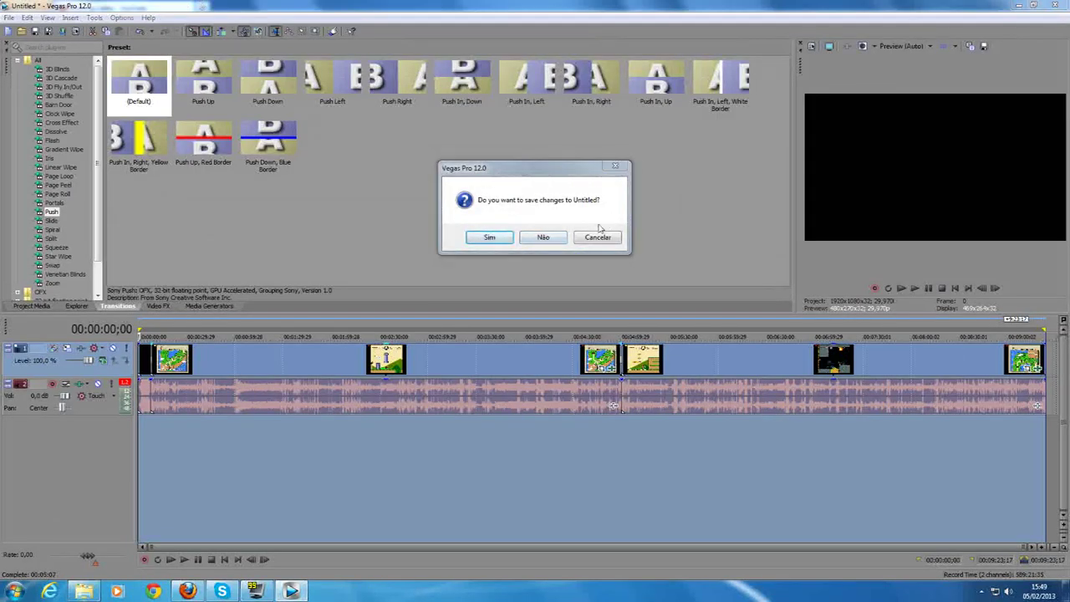
click(616, 166)
click(9, 17)
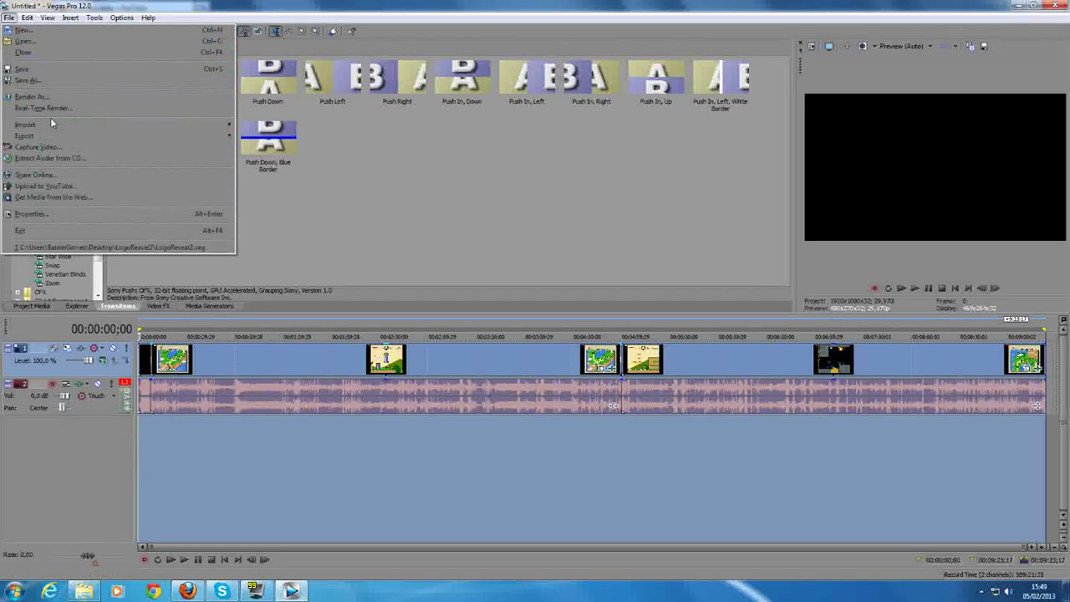
click(33, 96)
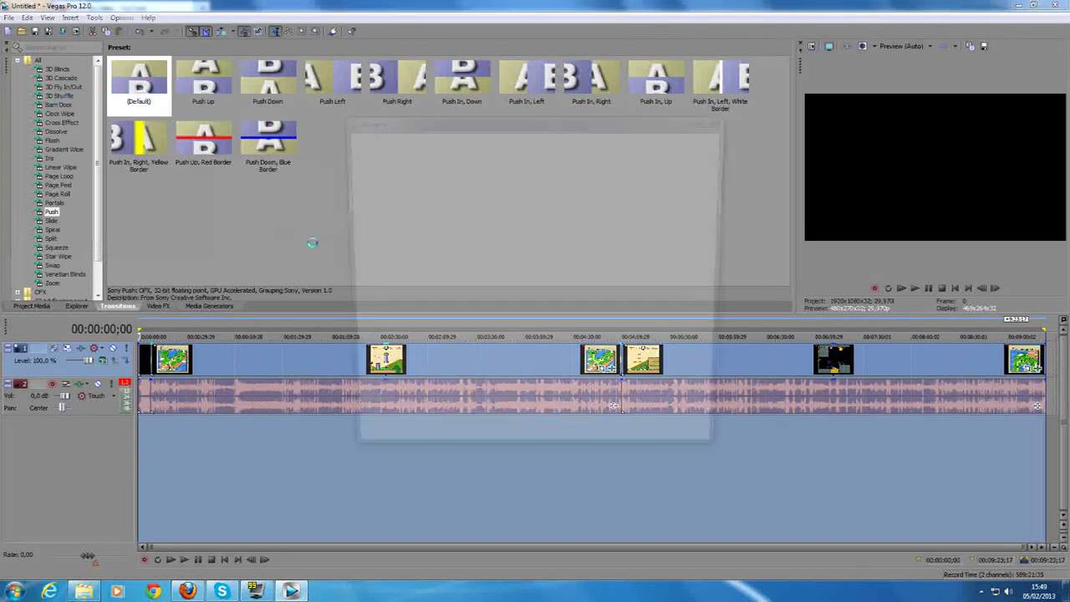
click(390, 350)
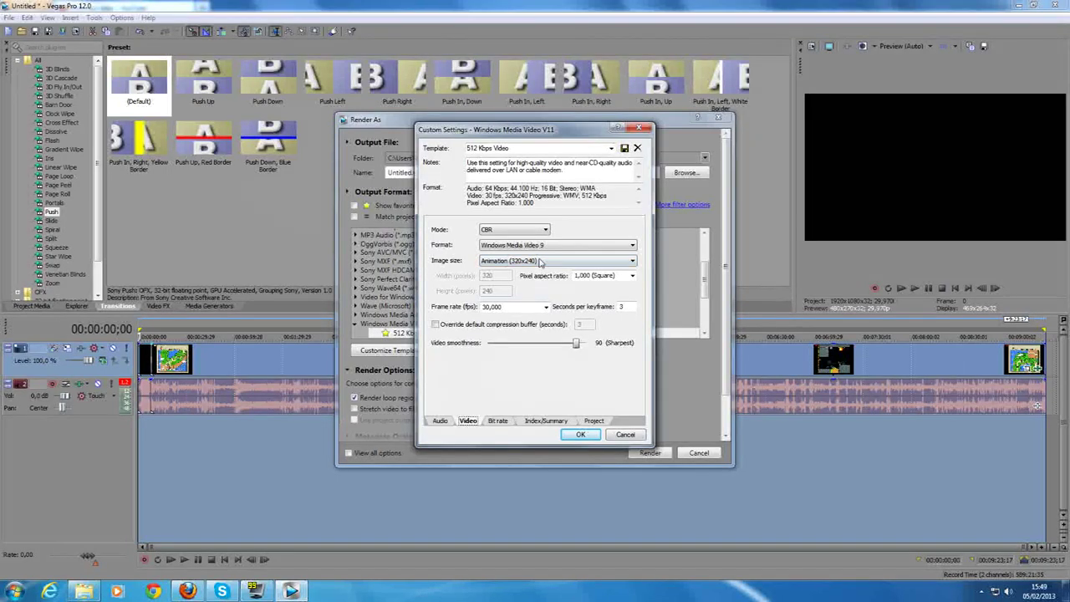
Try High definition (1440x1080) as the template's image size and close the custom settings without applying it.
click(541, 263)
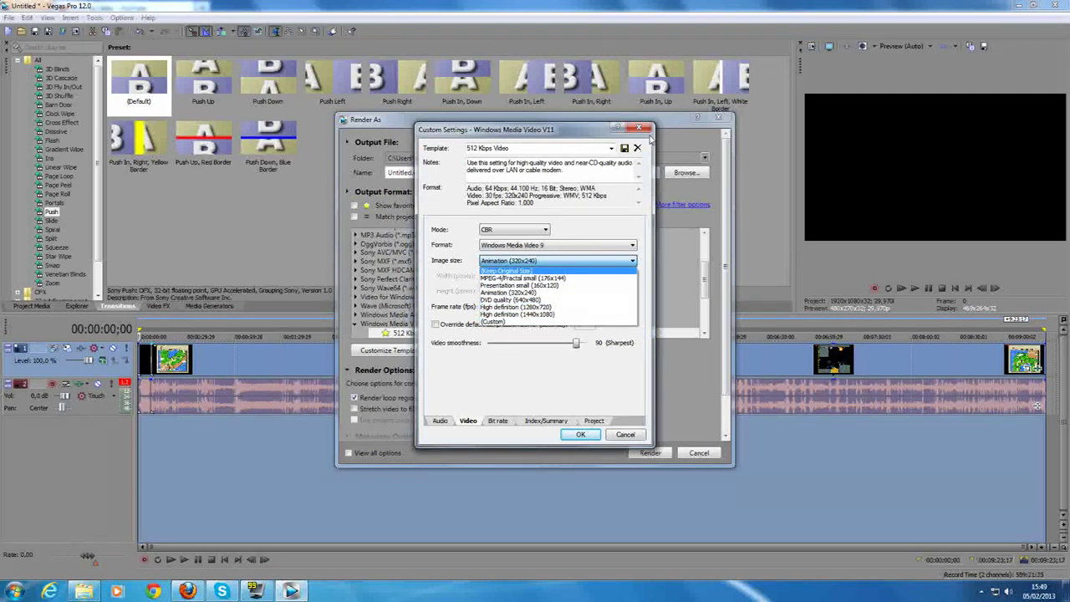
click(649, 135)
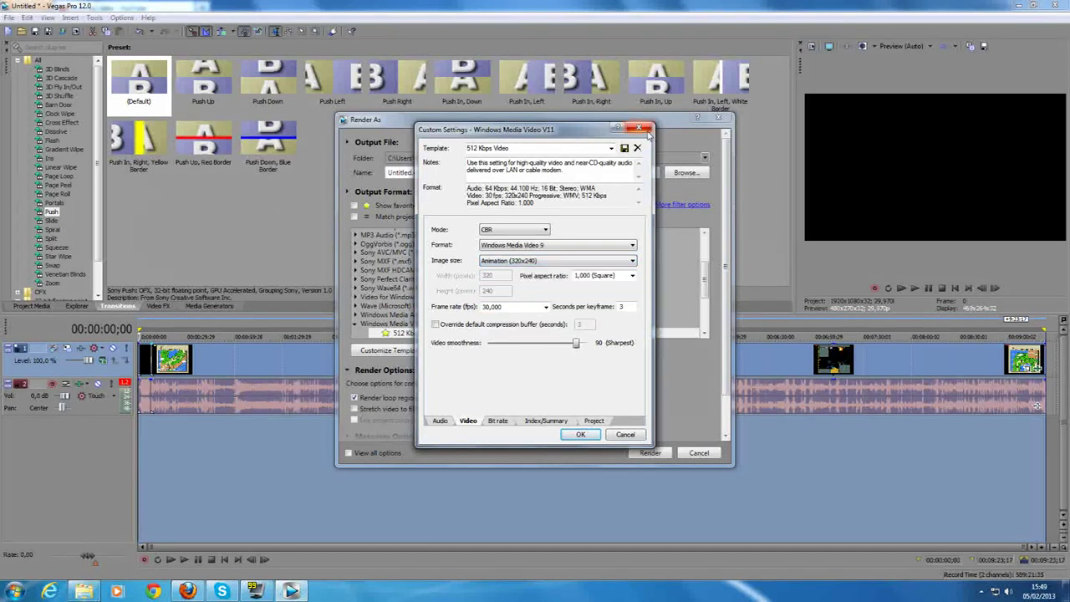
click(552, 260)
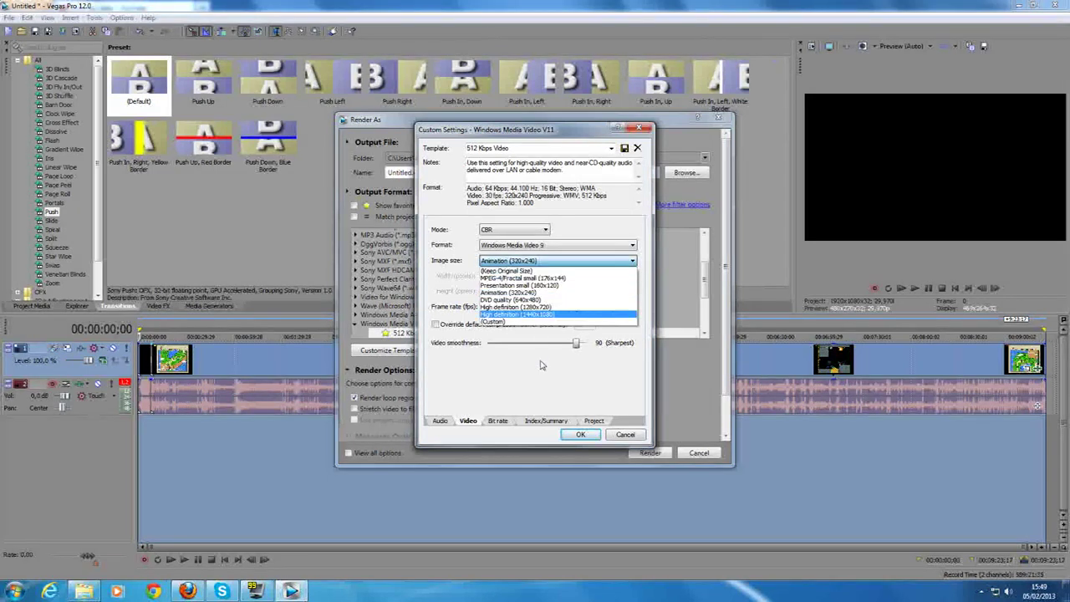
click(529, 316)
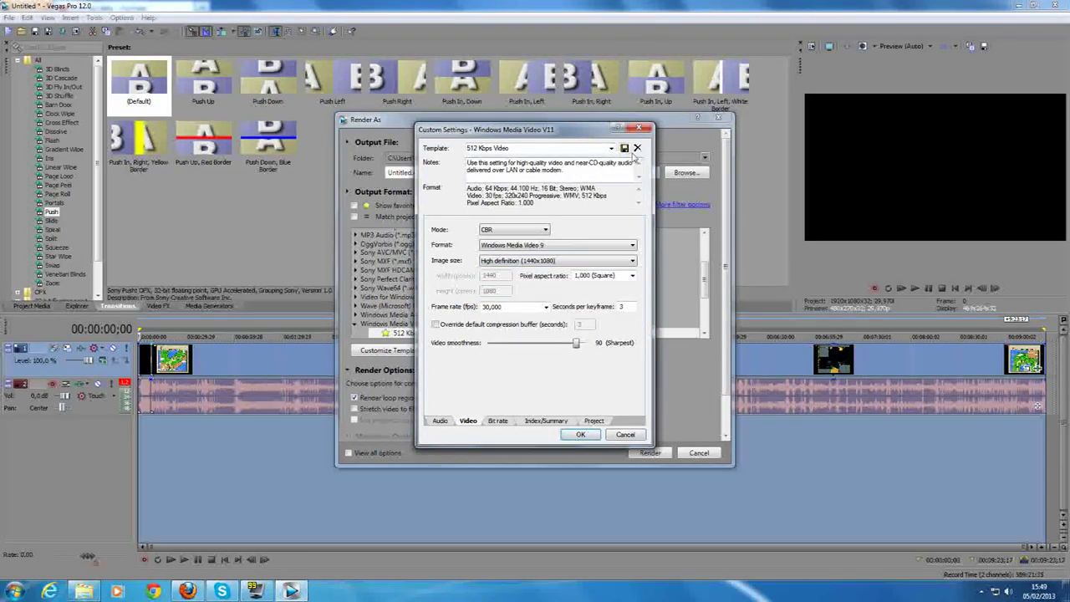
click(610, 148)
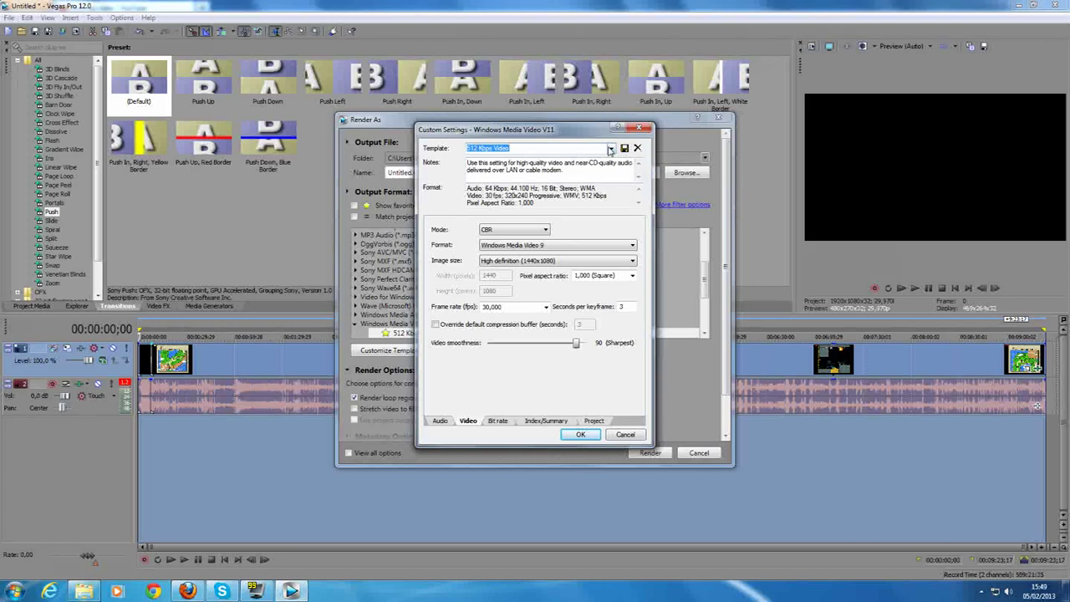
click(641, 127)
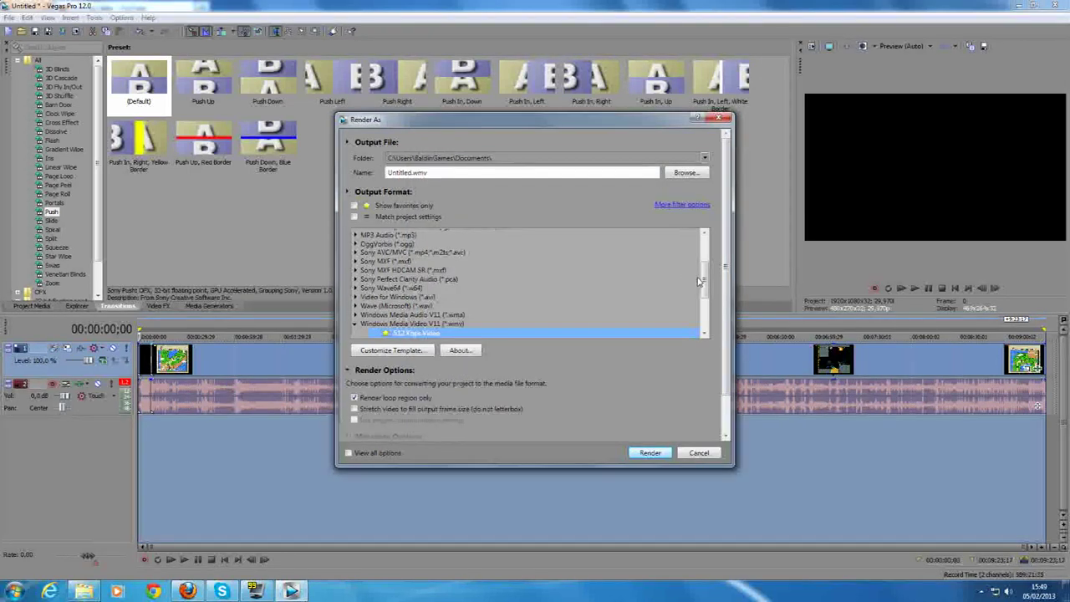
Select the HD 1080 template under Windows Media Video V11 and review its custom video settings.
drag(703, 278, 703, 311)
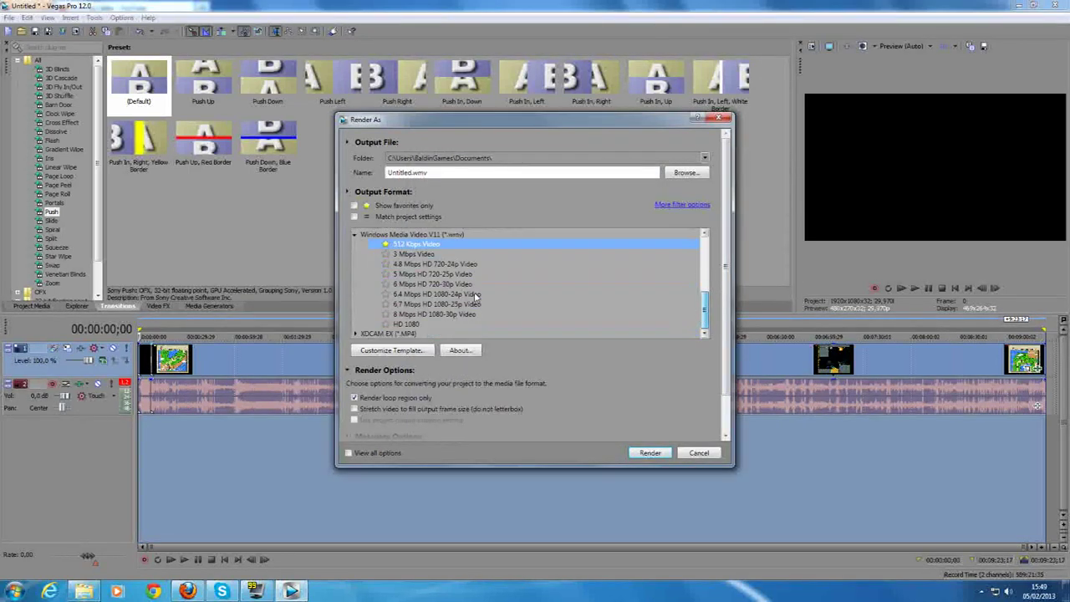
click(406, 325)
click(401, 355)
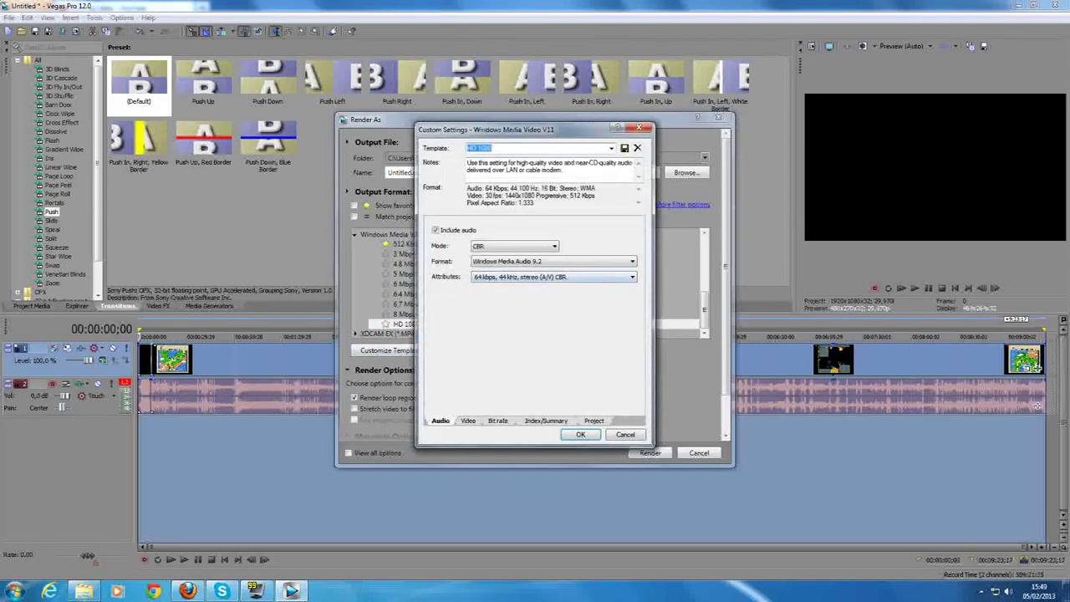
click(470, 422)
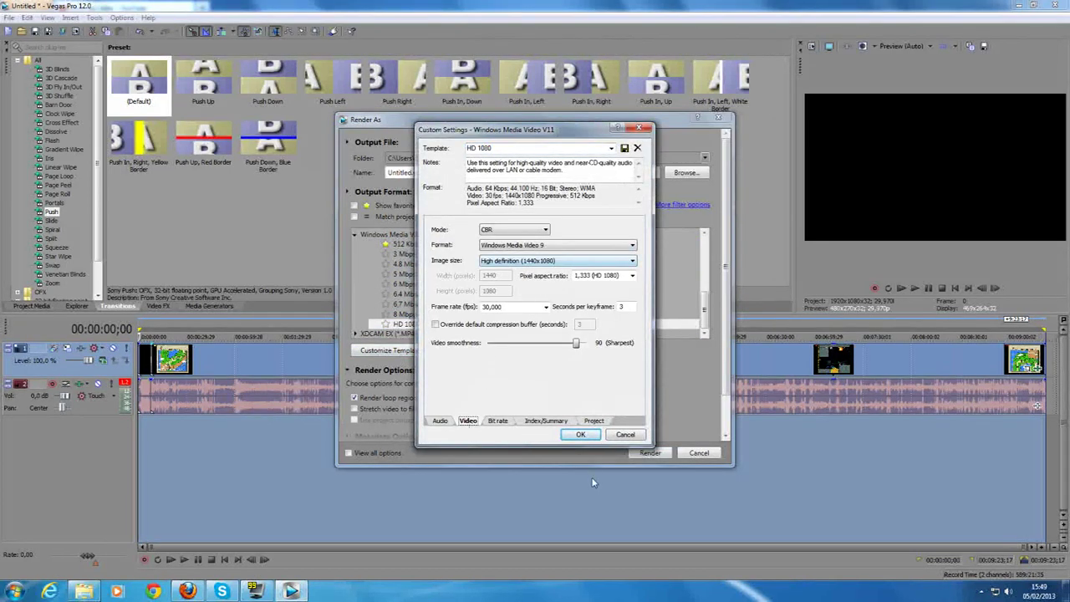
click(581, 433)
Close the render settings without rendering and exit Vegas Pro without saving the project.
key(alt+F4)
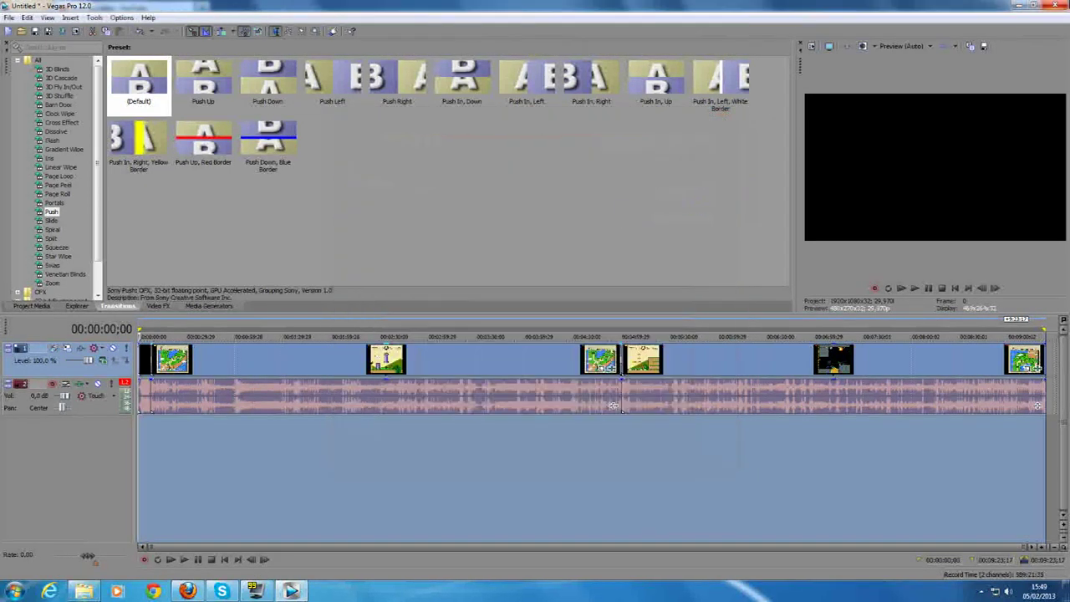
key(alt+F4)
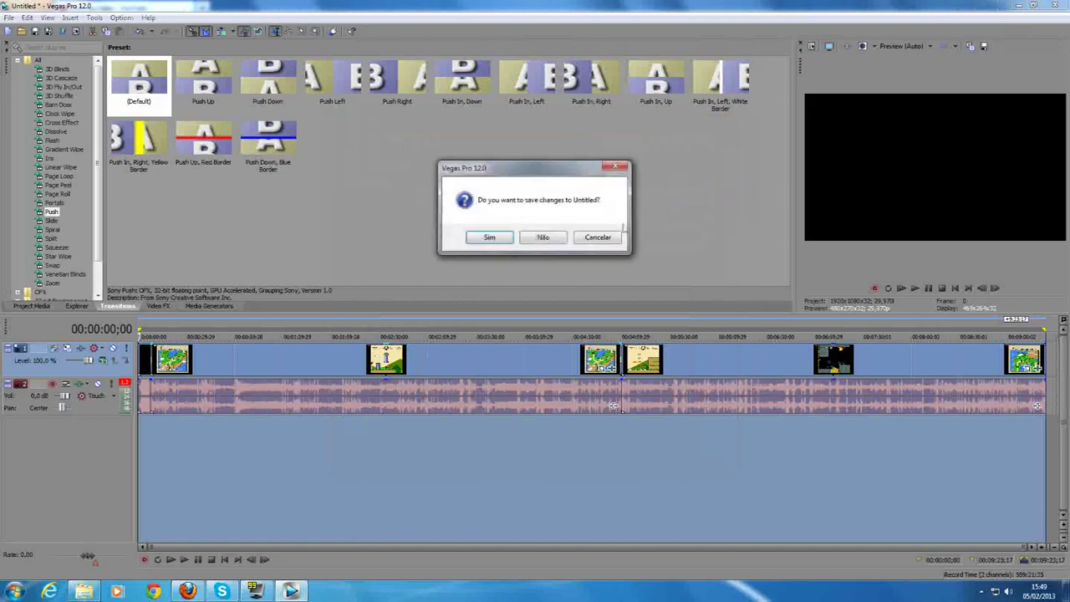
click(543, 238)
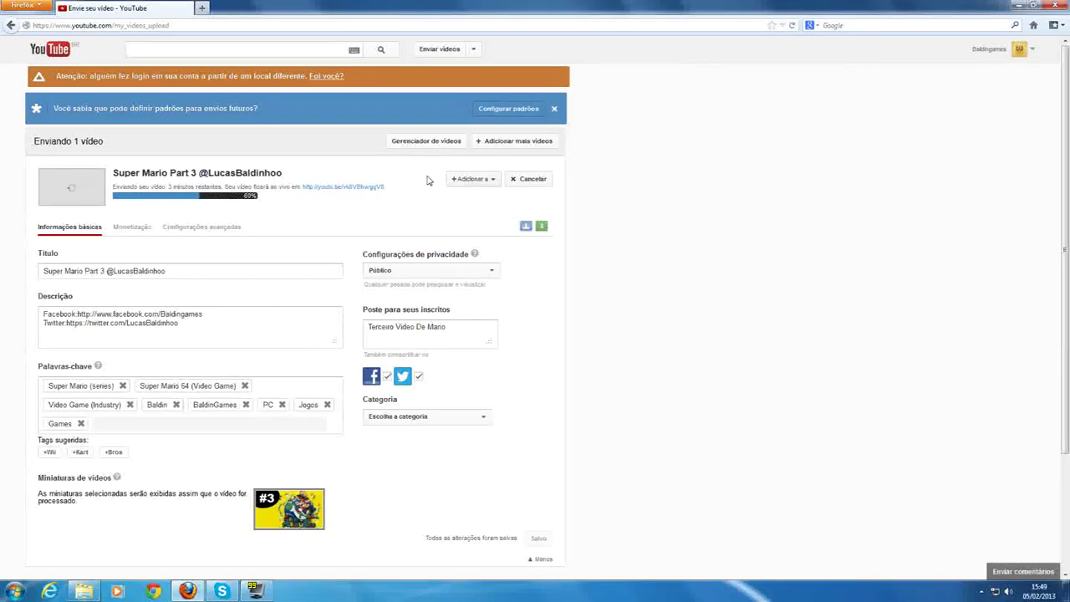